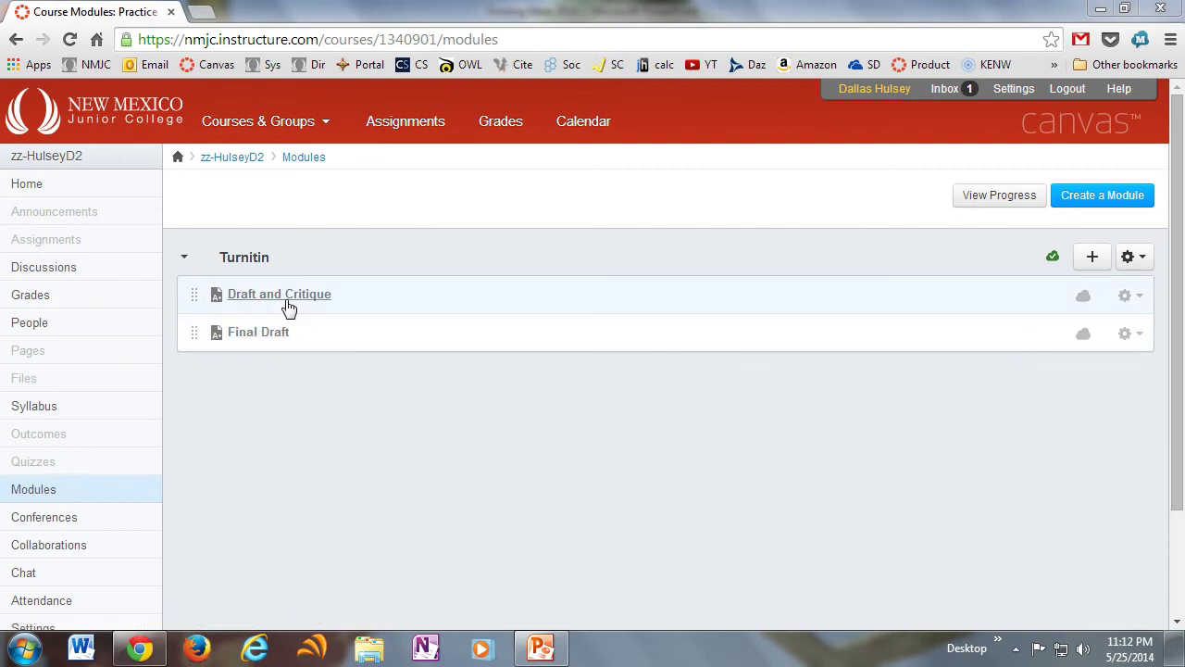
Open the Draft and Critique assignment from the Turnitin module in a new browser tab
right_click(287, 298)
left_click(326, 311)
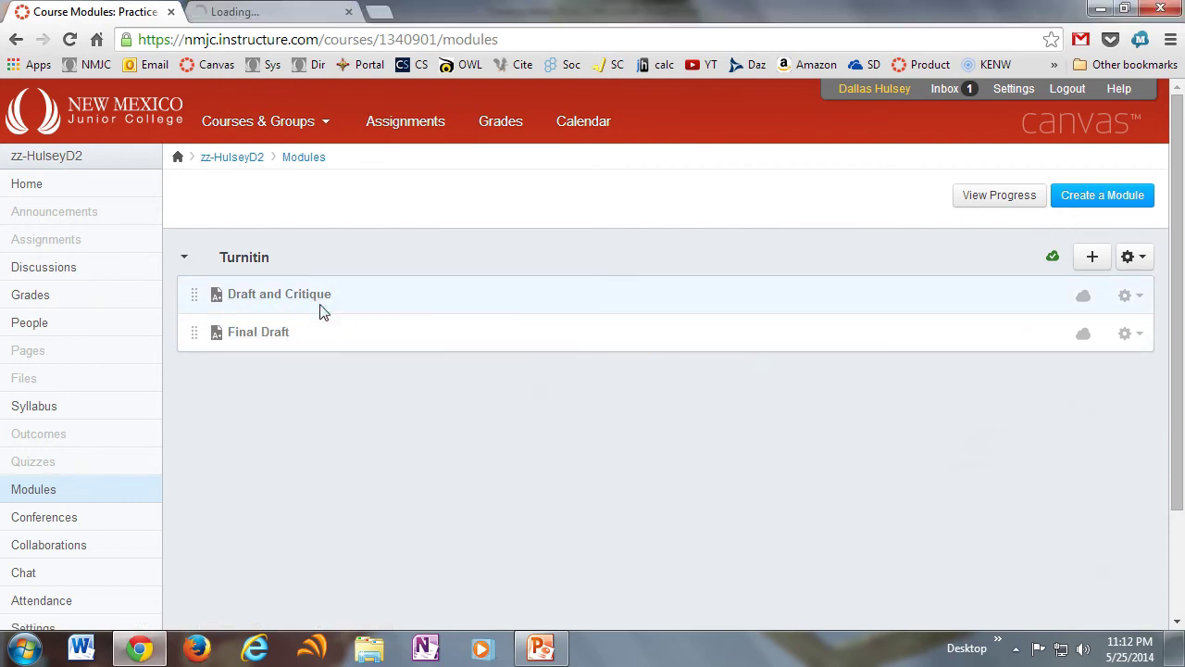
left_click(262, 11)
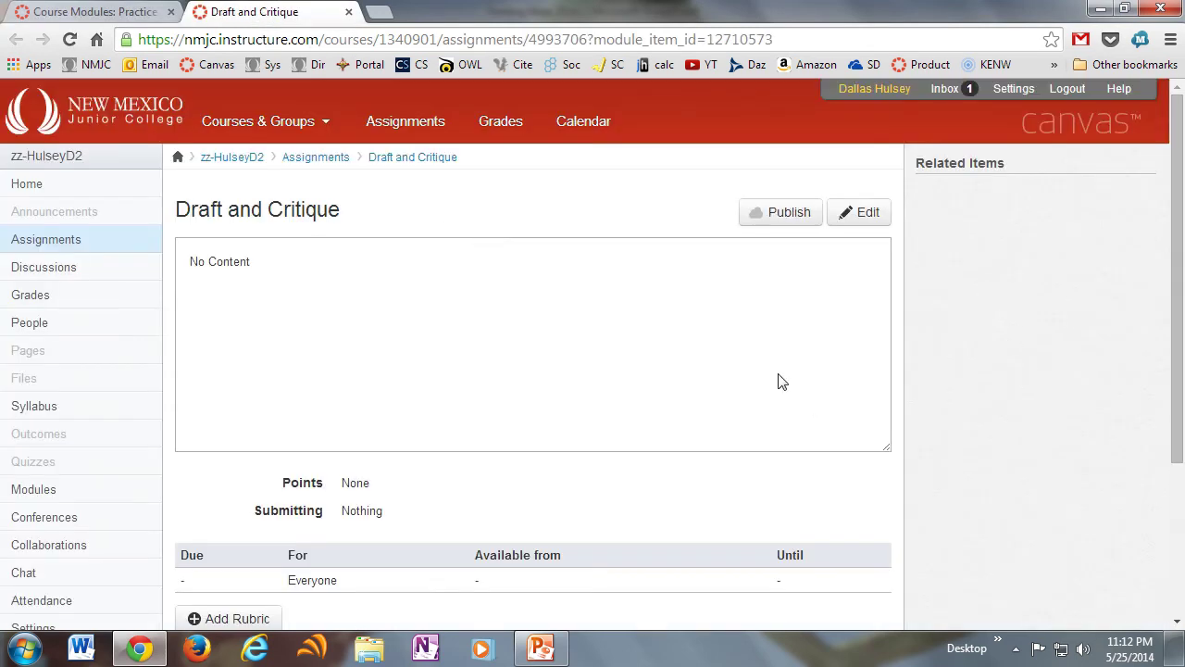
Review the Draft and Critique assignment page, including its content, points, submission and due date details
scroll(794, 414, "down", 3)
scroll(791, 431, "up", 3)
scroll(791, 432, "down", 2)
scroll(802, 429, "up", 3)
scroll(660, 482, "down", 2)
scroll(744, 568, "down", 1)
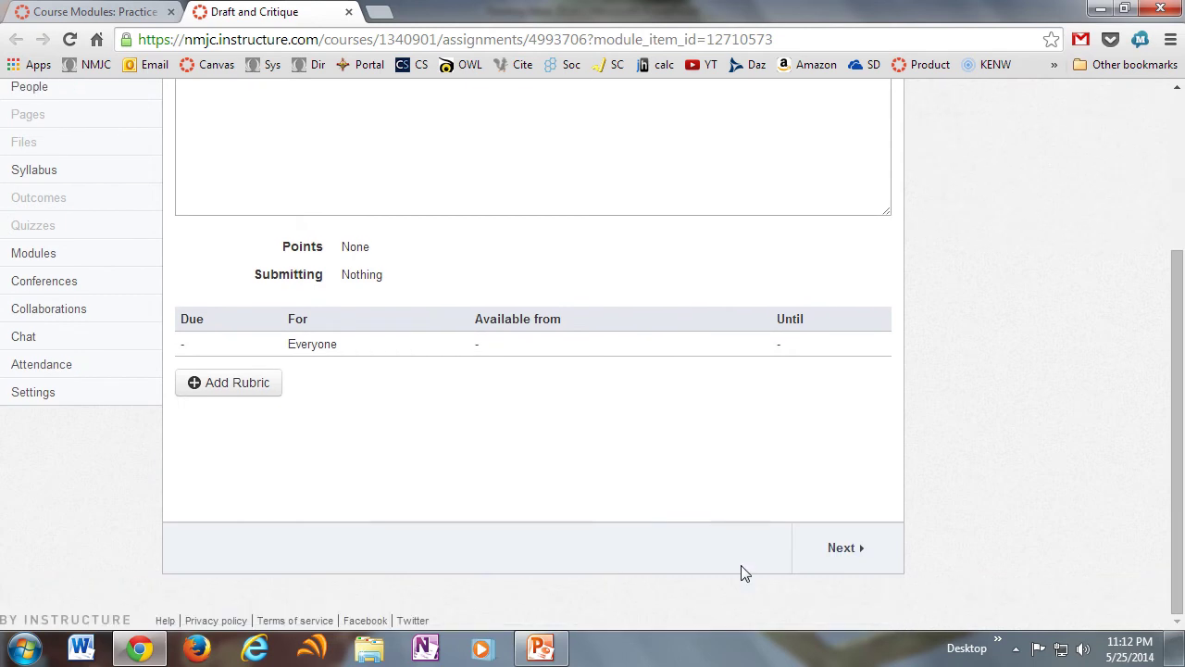
scroll(743, 568, "up", 4)
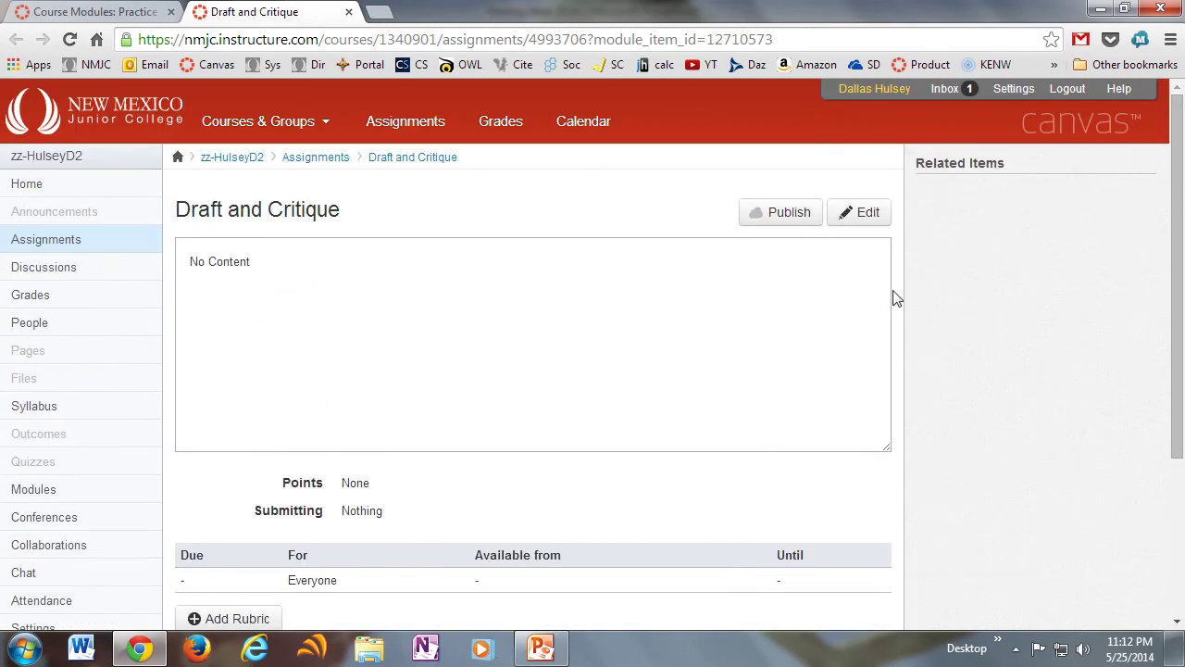
Edit the assignment, entering "Instructions." as its description and setting its points to 100
left_click(863, 213)
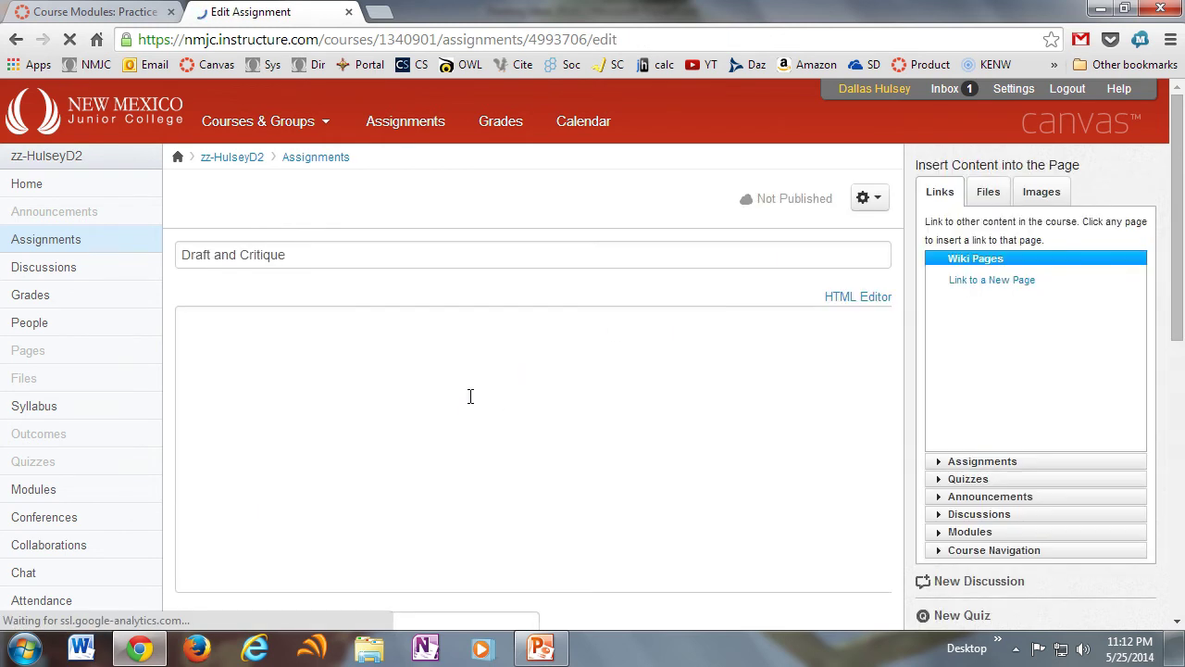
left_click(428, 454)
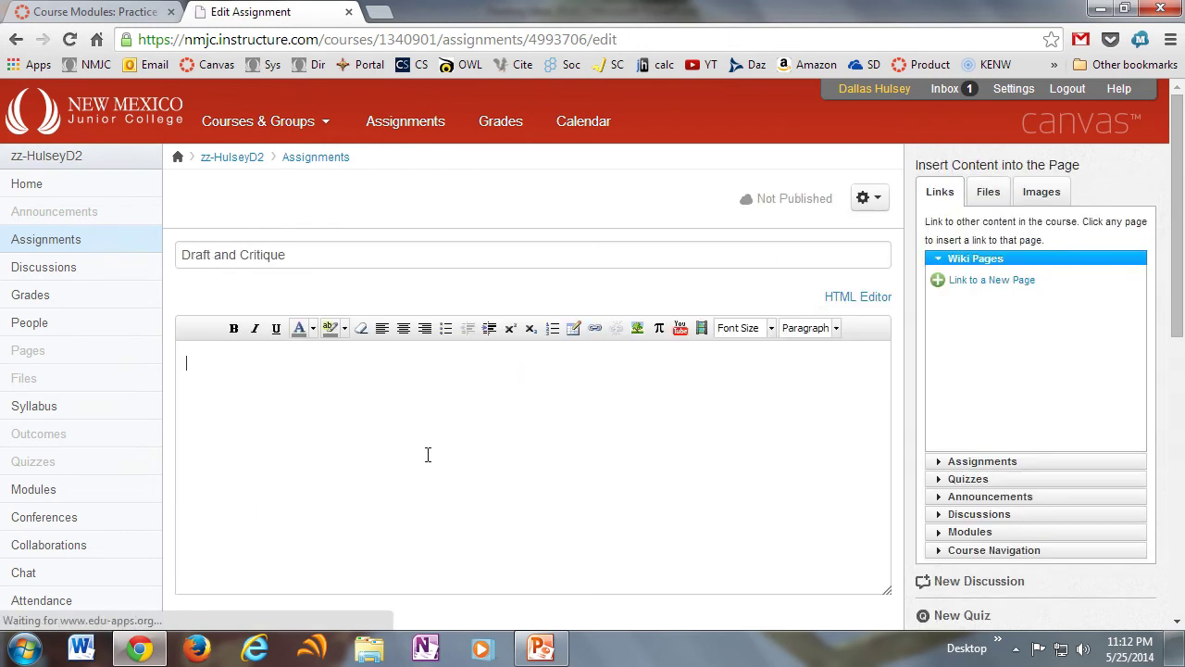
type("Instructions.")
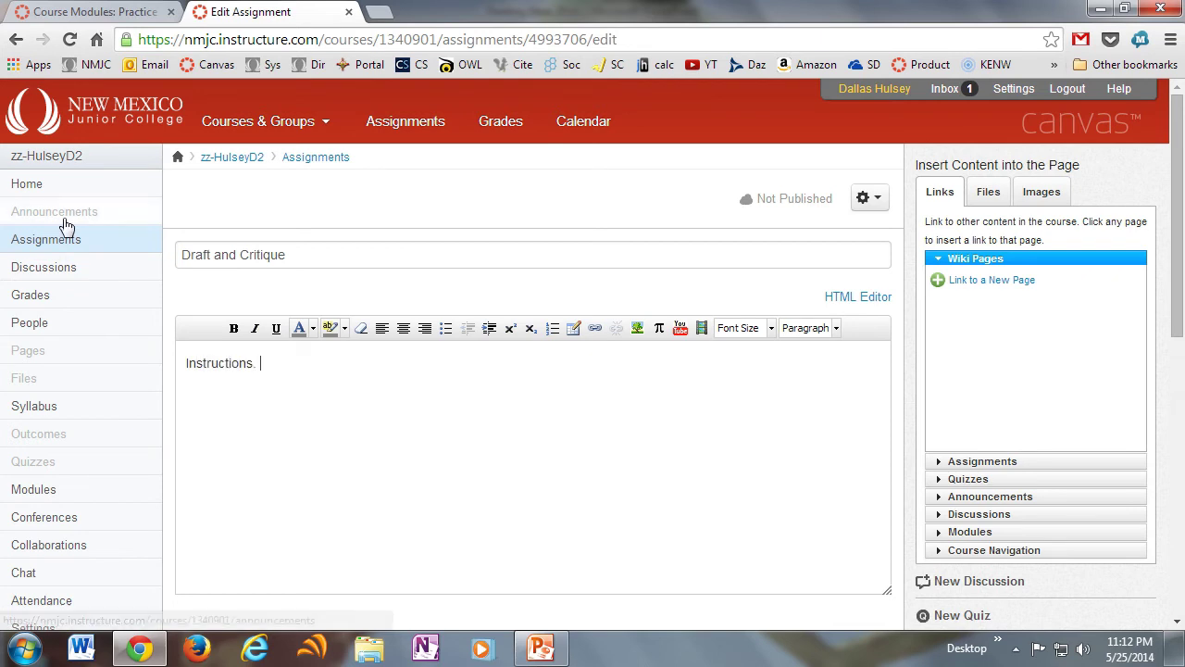
scroll(584, 451, "down", 2)
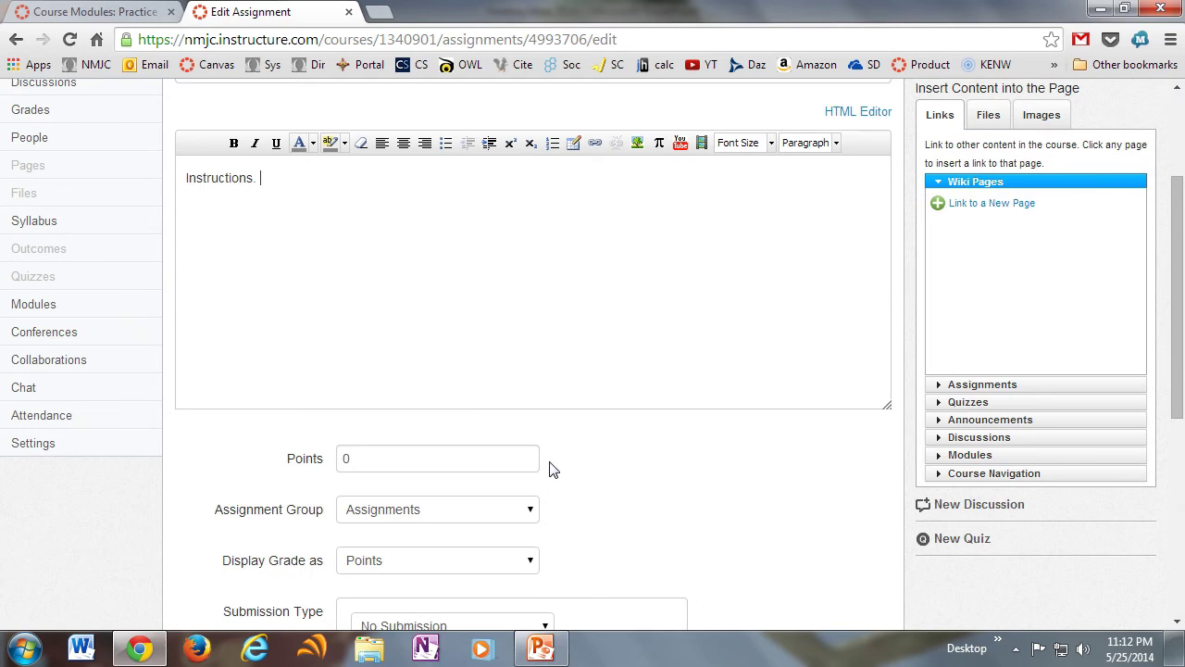
left_click(428, 457)
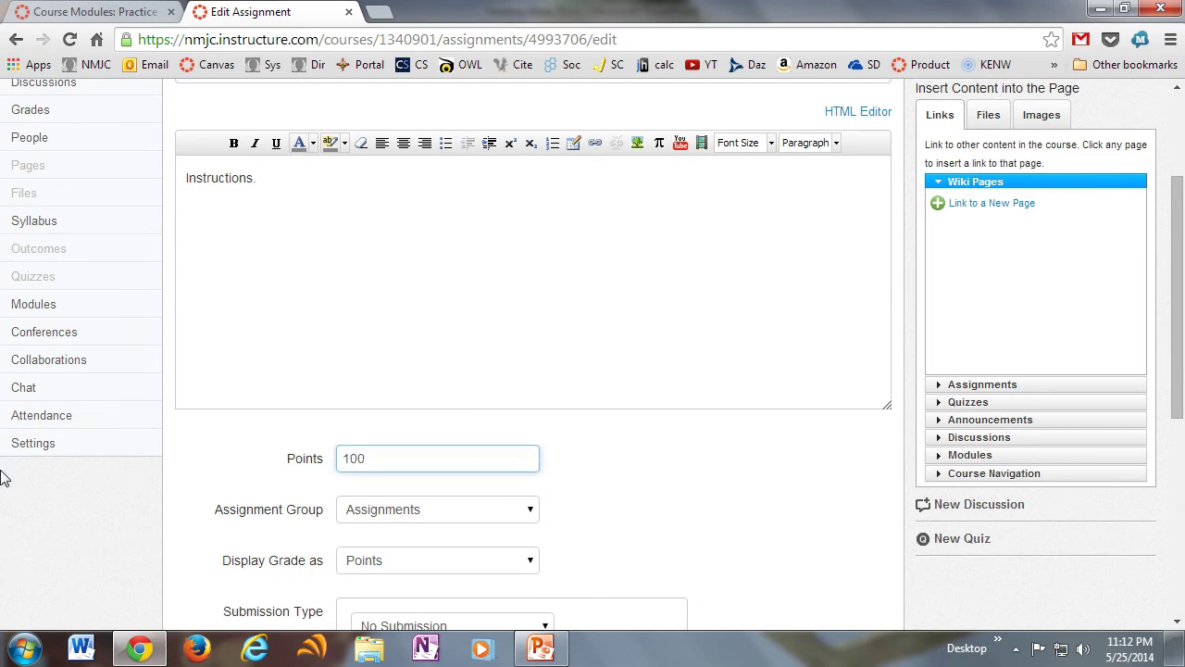
Set the assignment's due date to May 28, 2014 at 11:59 pm
scroll(611, 450, "down", 2)
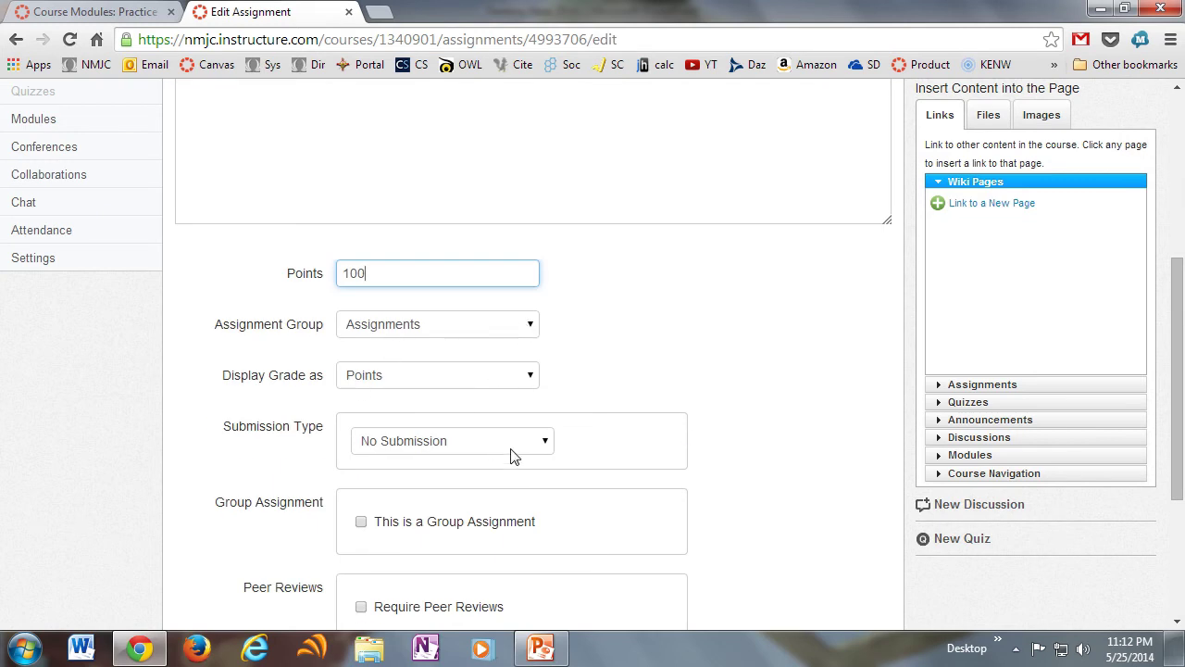
scroll(555, 564, "down", 3)
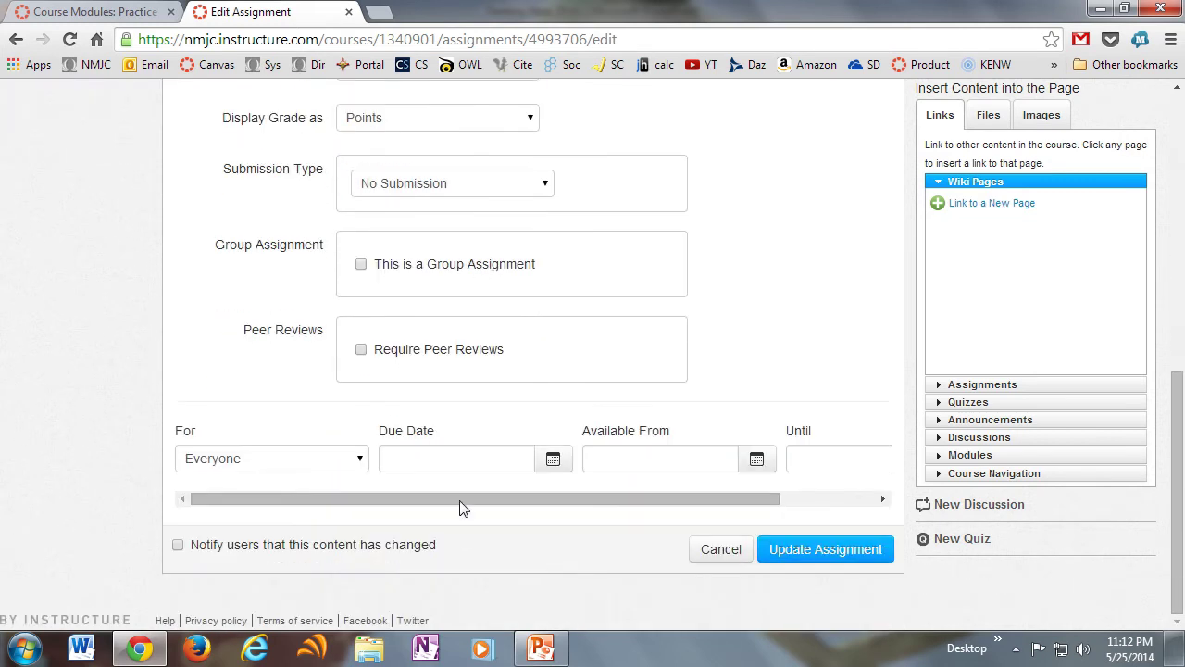
left_click(553, 458)
left_click(489, 391)
left_click(443, 426)
type("11")
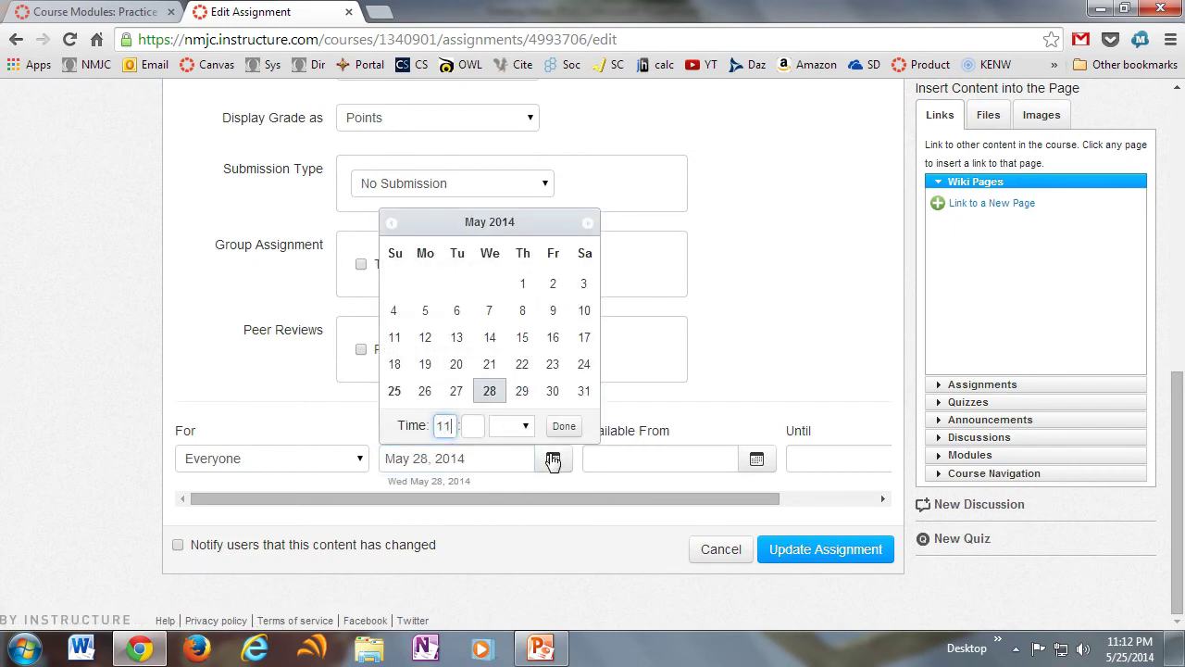
left_click(479, 426)
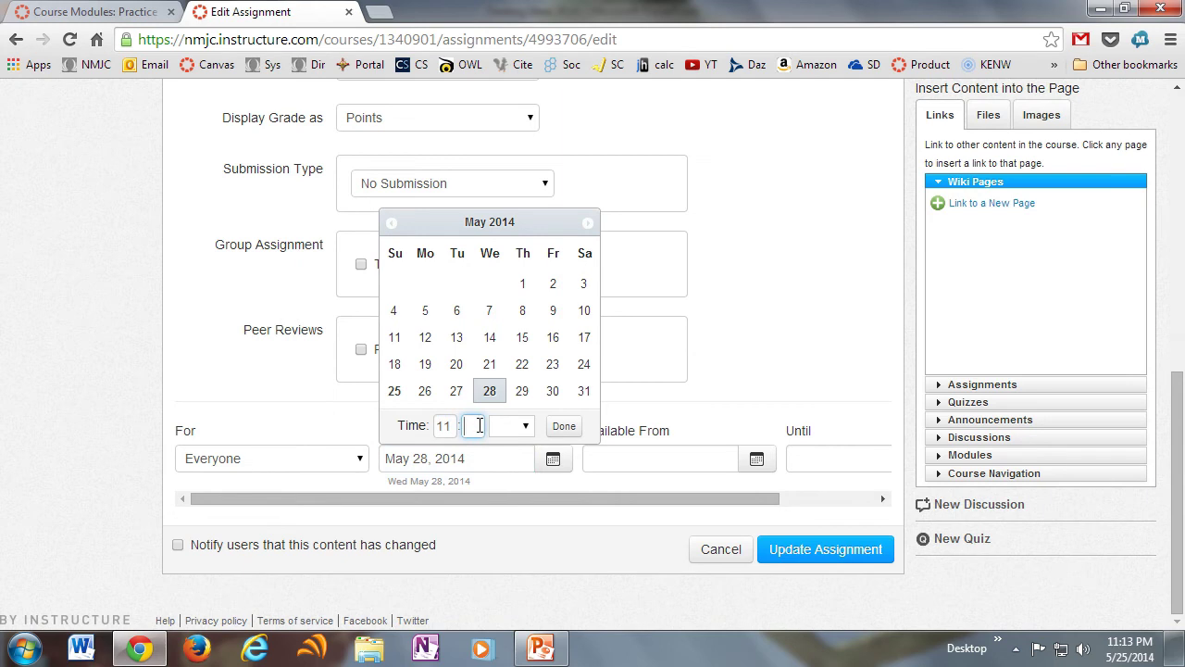
left_click(517, 430)
left_click(501, 477)
left_click(564, 427)
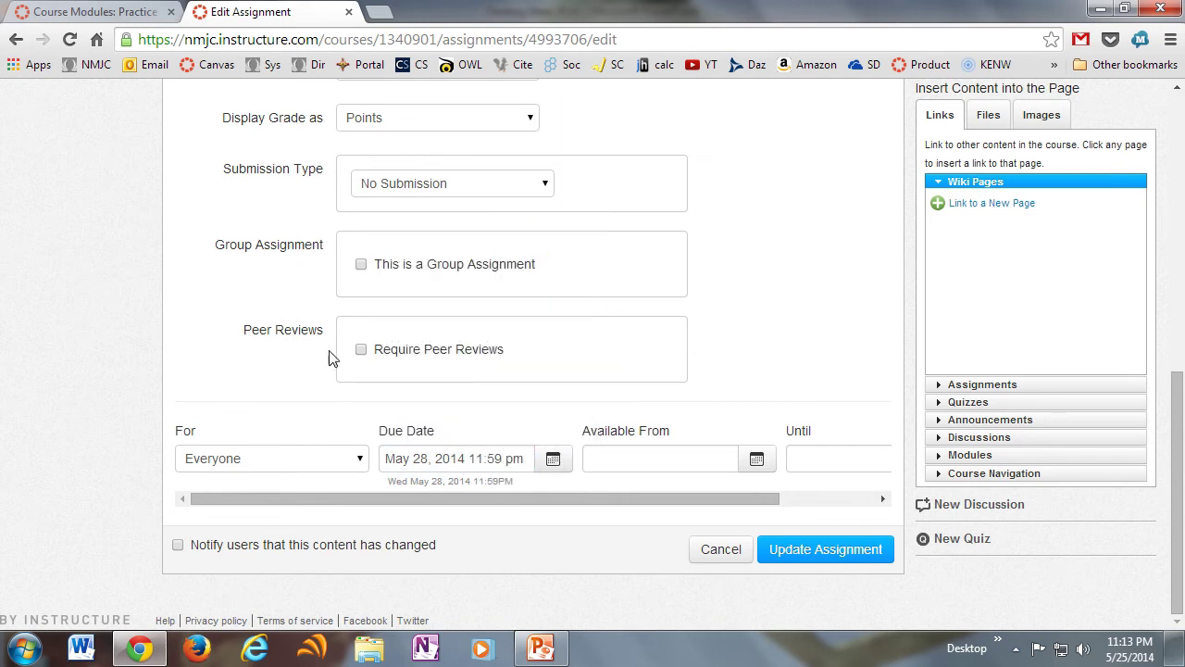
Set the submission type to External Tool and select Turnitin LTI API as the tool
scroll(278, 358, "up", 2)
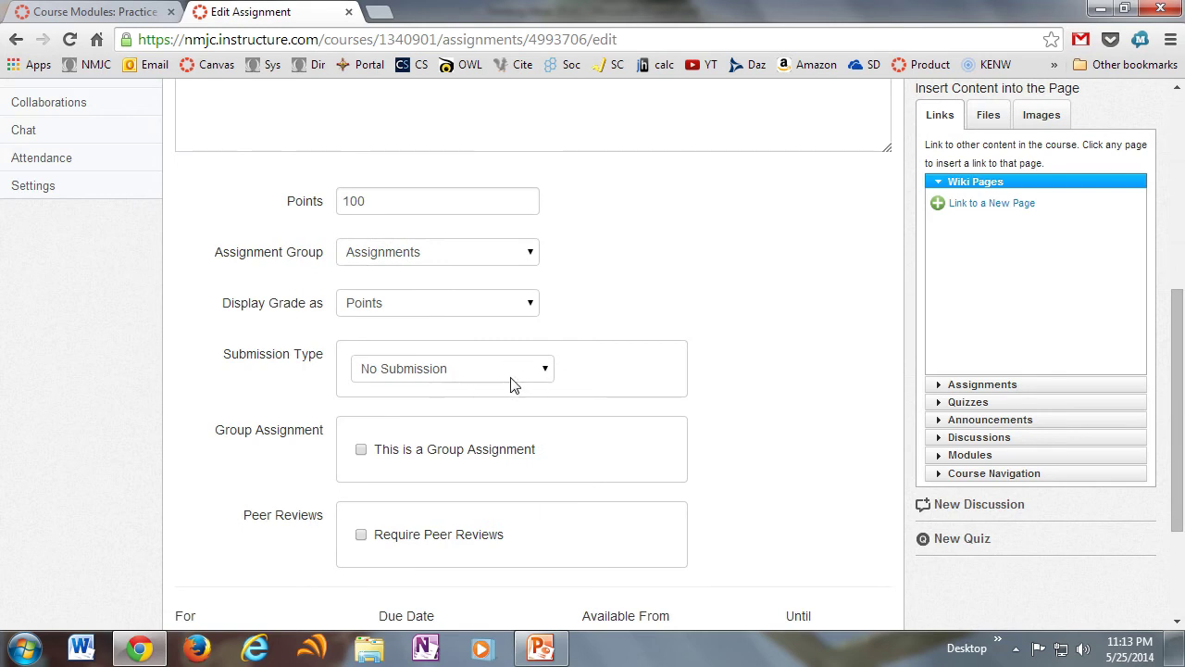
left_click(547, 372)
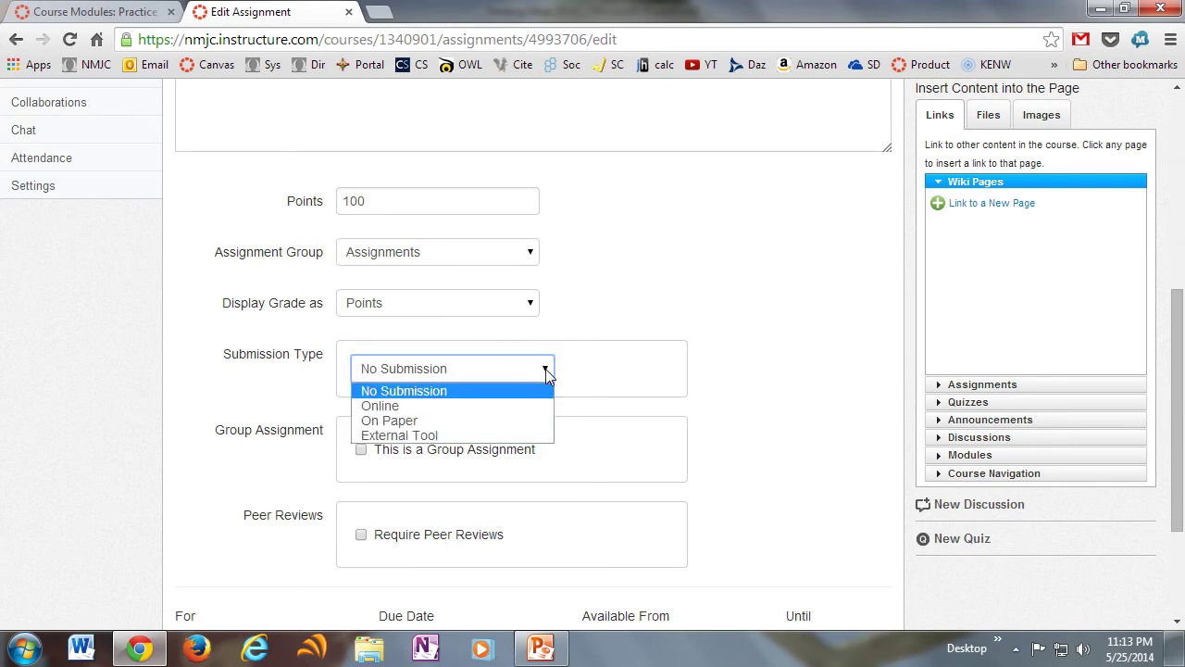
left_click(437, 437)
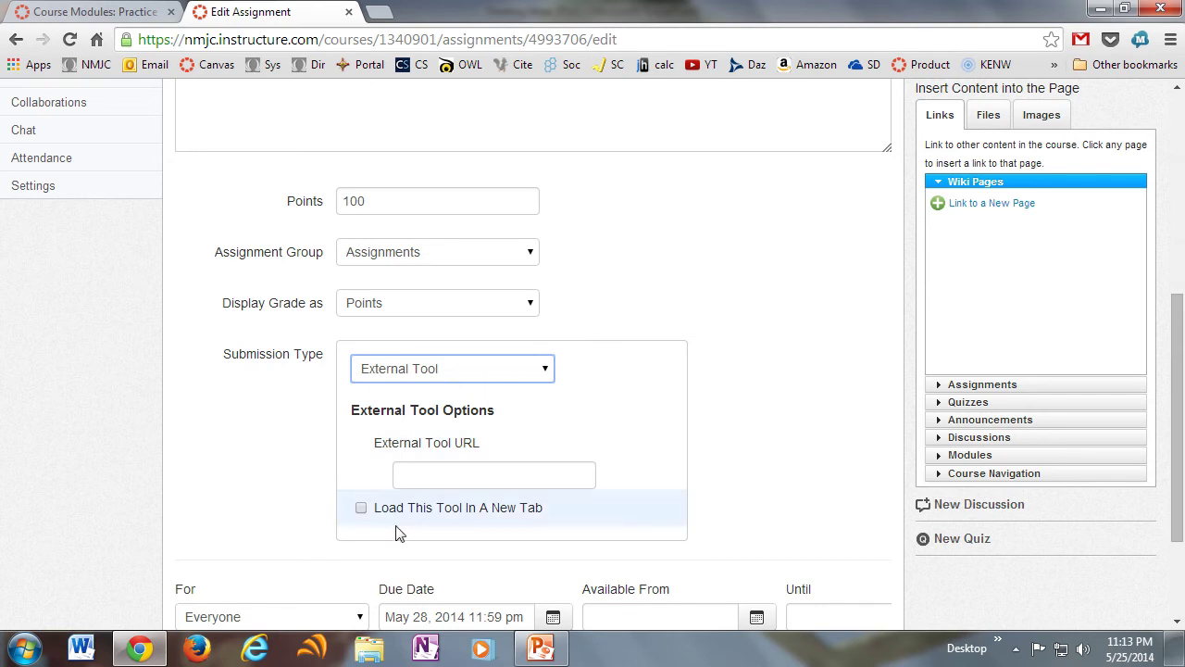
left_click(443, 453)
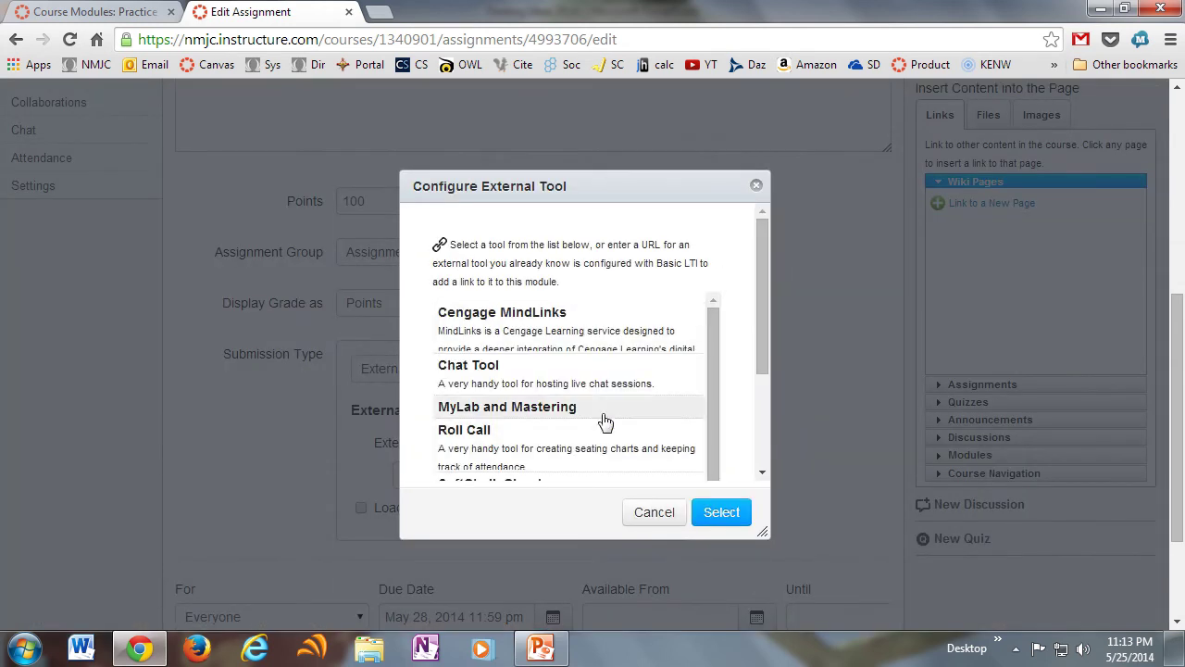
left_click_drag(714, 379, 702, 411)
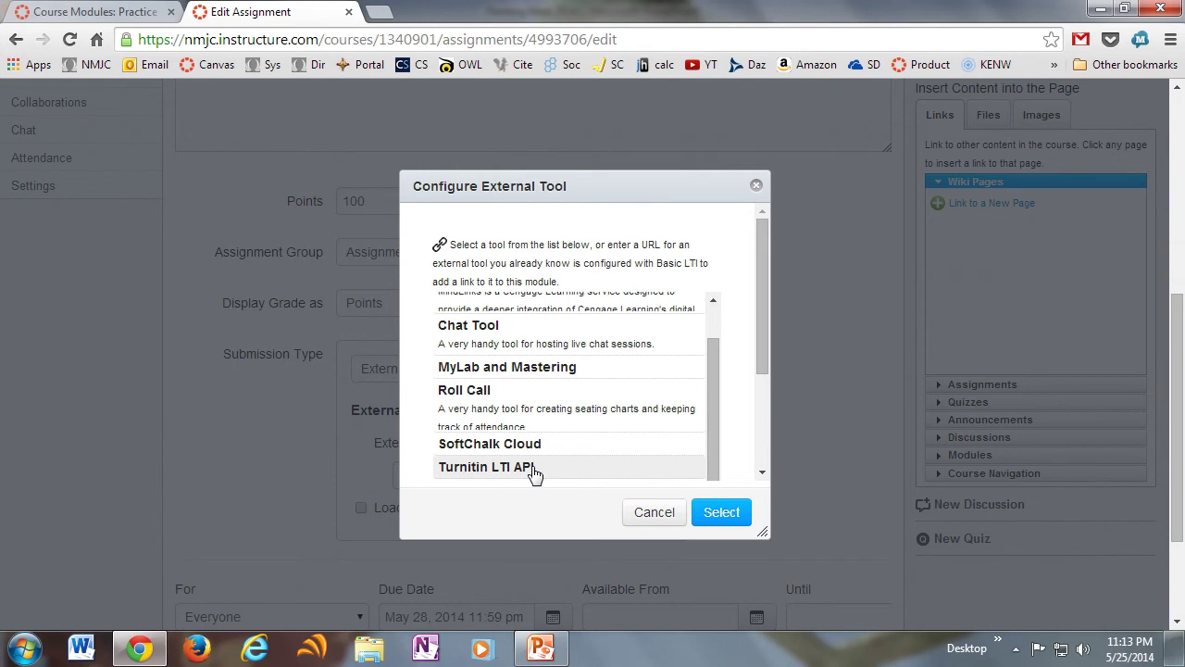
left_click(534, 470)
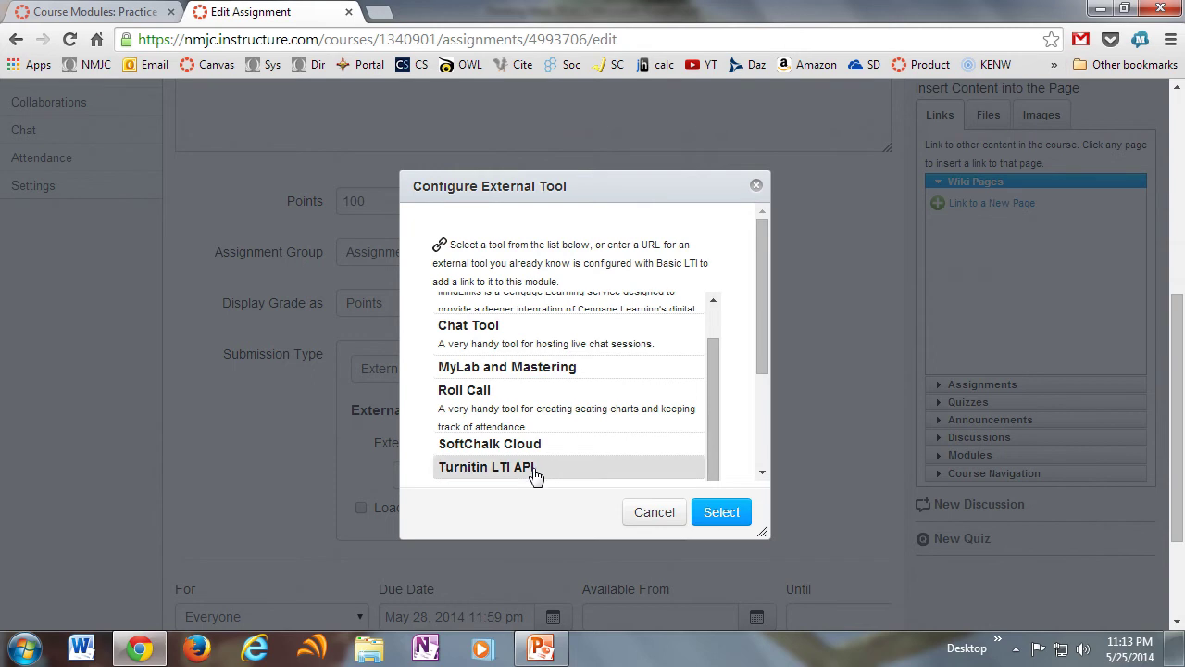
left_click(721, 513)
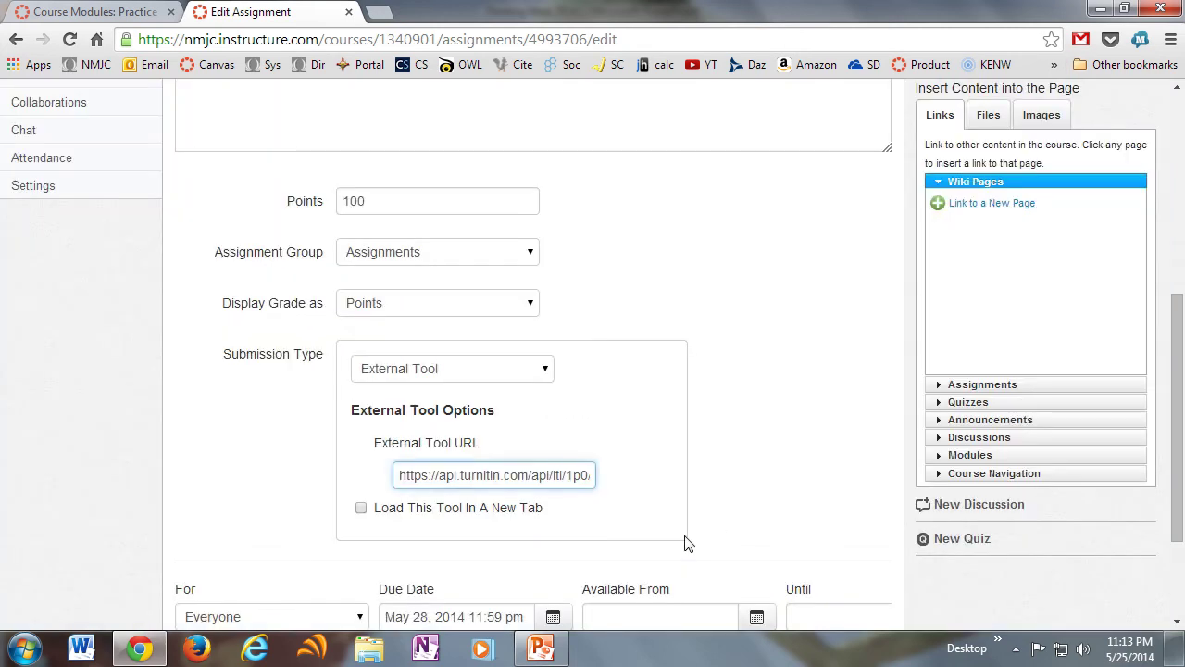
Make the external tool load in a new tab and save the updated assignment
left_click(362, 510)
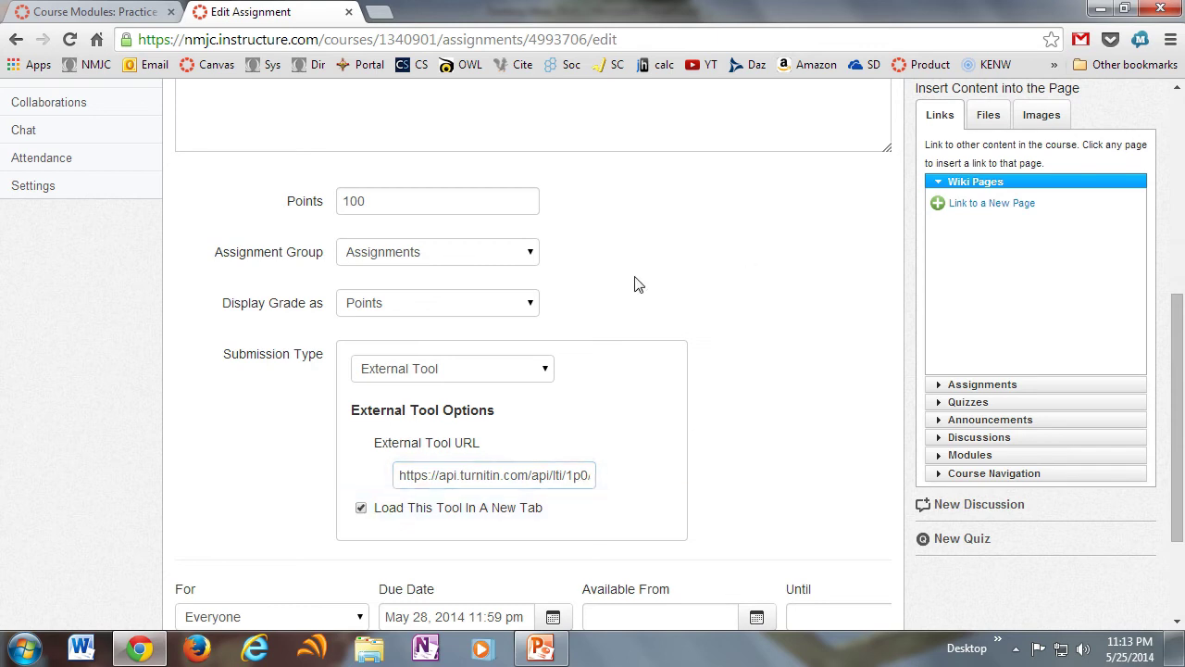
scroll(727, 449, "down", 1)
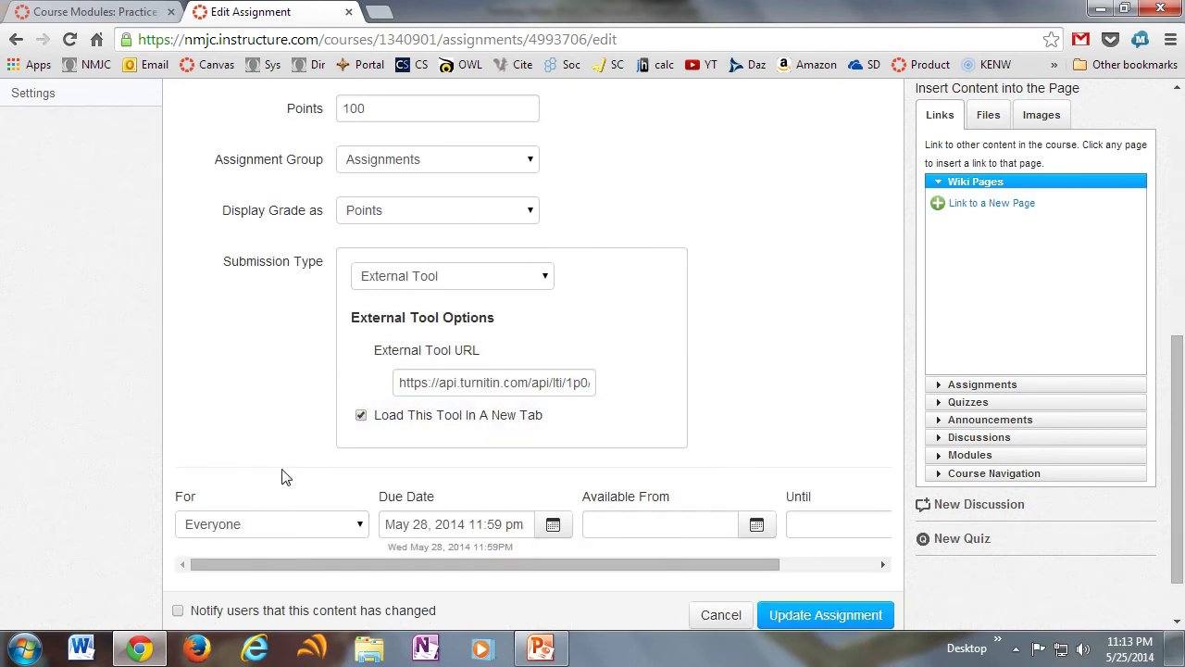
scroll(831, 312, "down", 1)
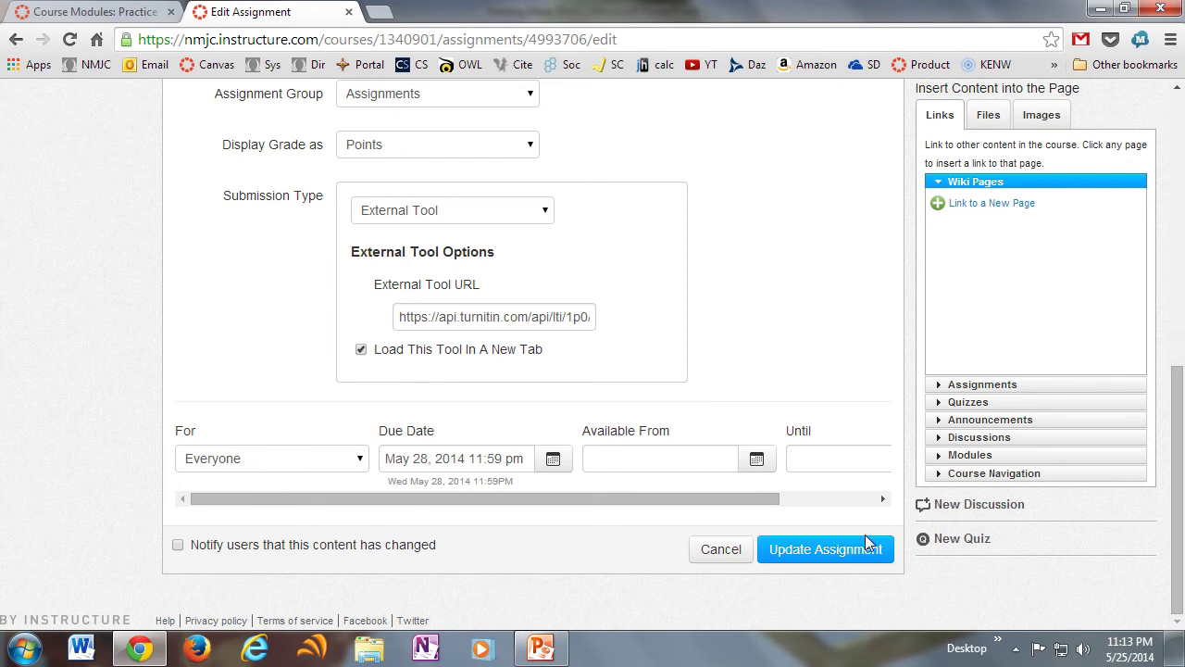
left_click(832, 550)
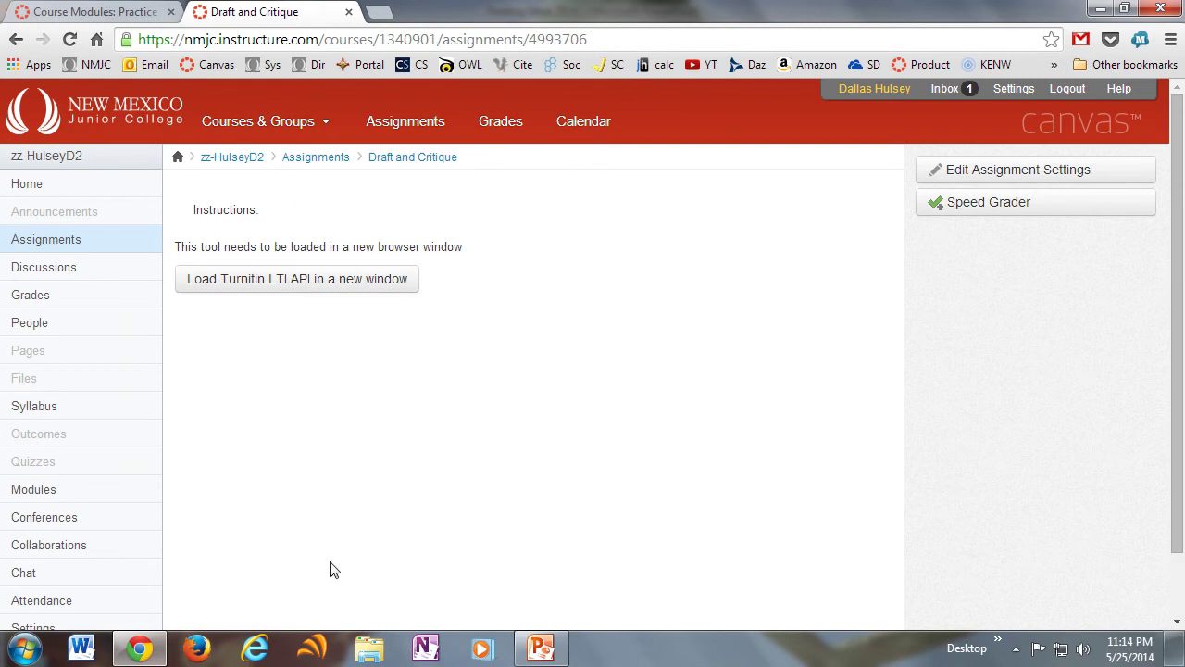
Load Turnitin LTI API in a new window and open the Turnitin assignment's settings
scroll(403, 375, "down", 1)
scroll(305, 453, "up", 1)
scroll(283, 375, "down", 1)
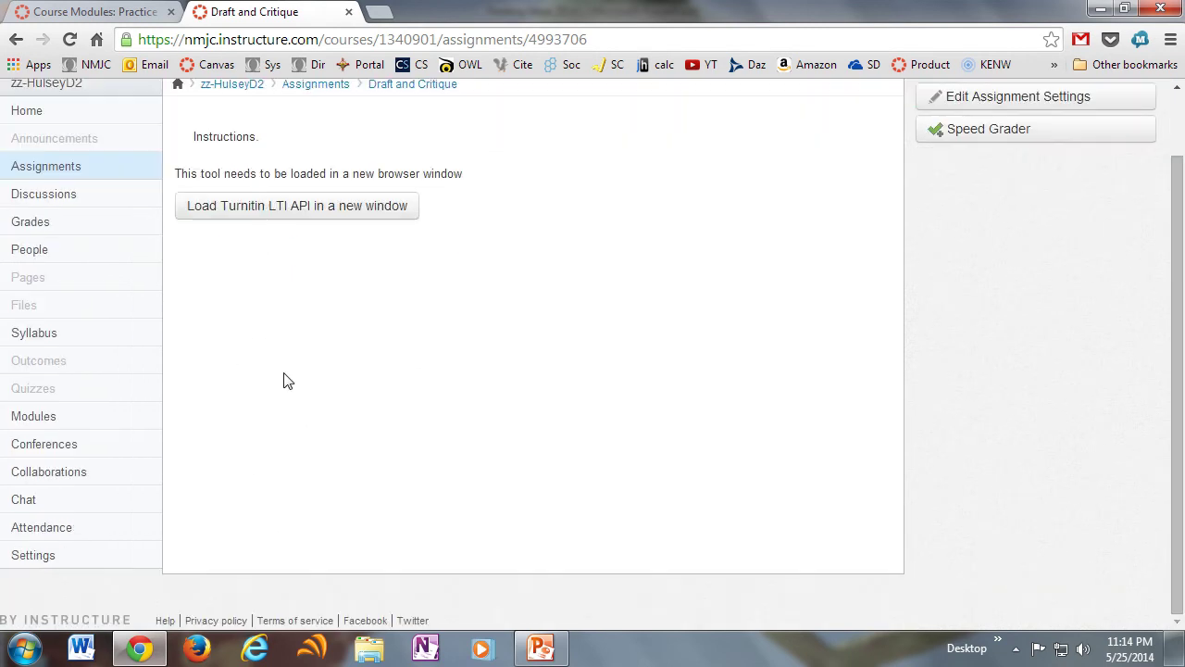
left_click(271, 210)
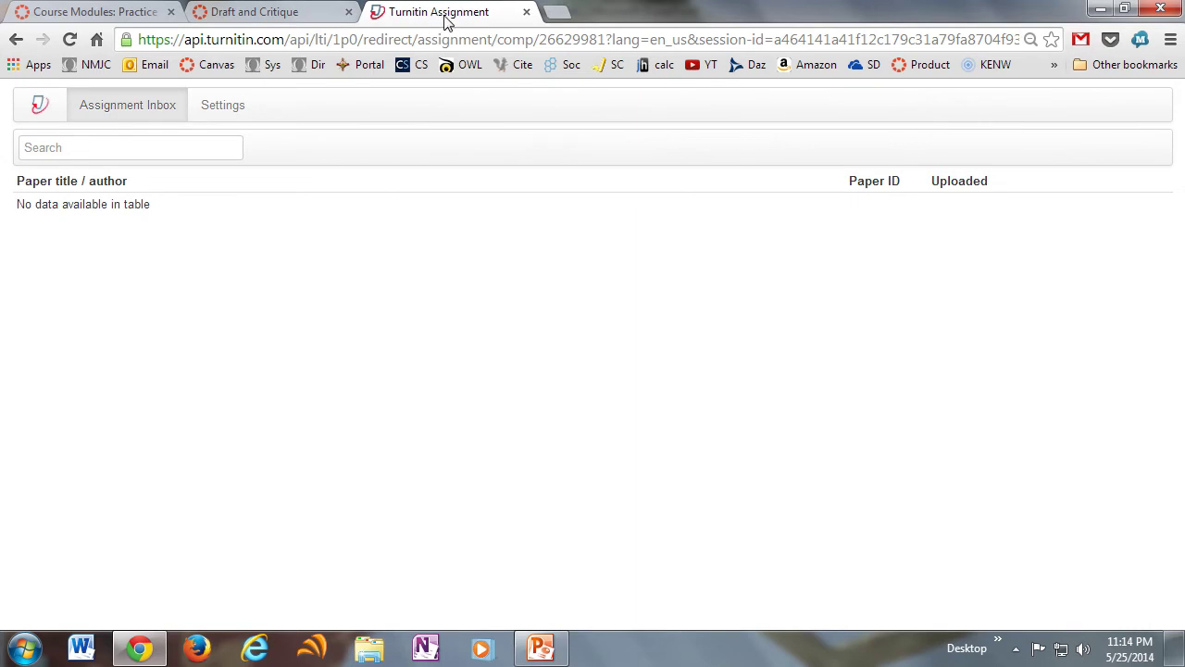
left_click(230, 114)
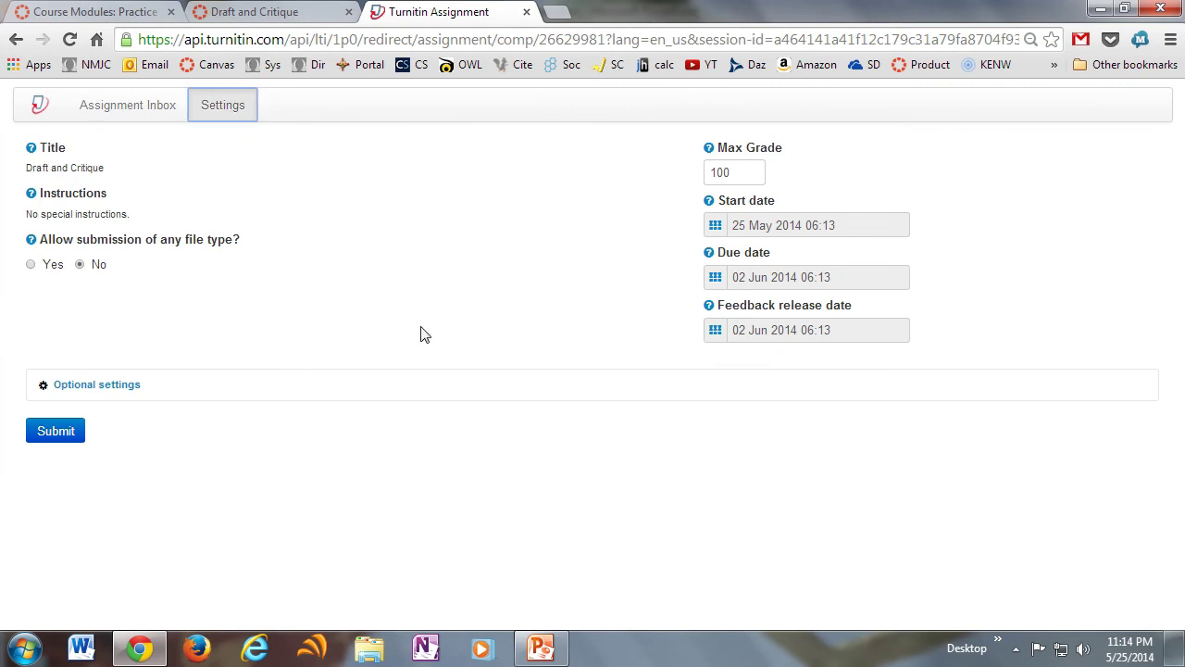
Set the Turnitin feedback release date to the current date and time, 25 May 2014 23:14
mouse_move(710, 150)
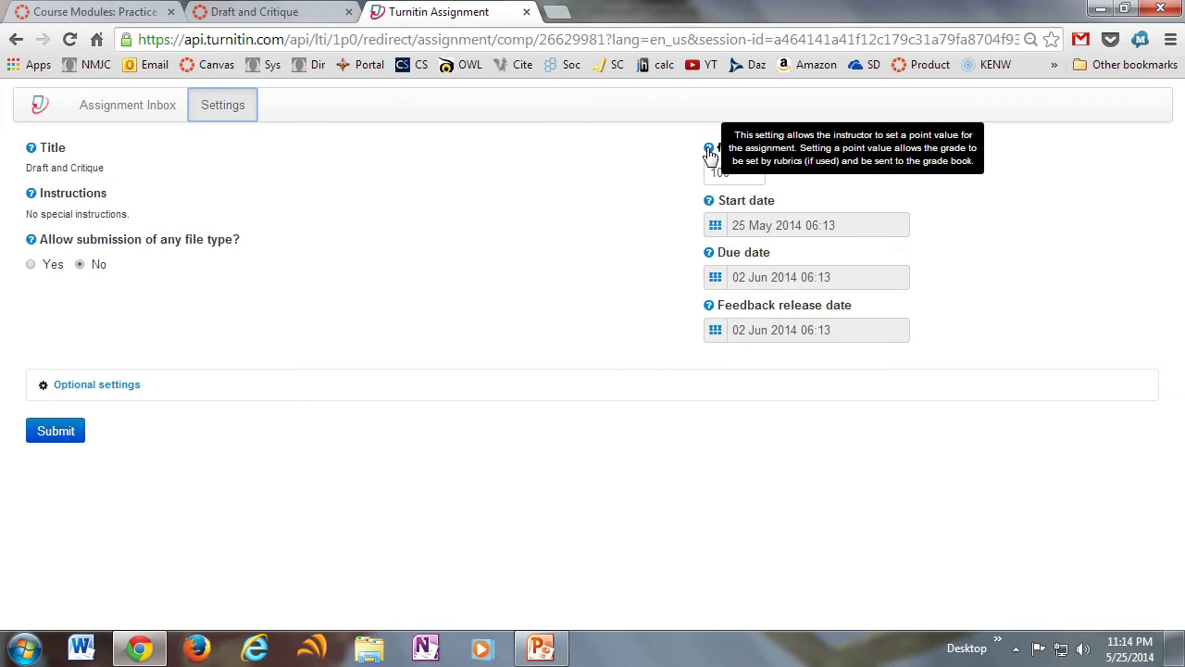
mouse_move(713, 208)
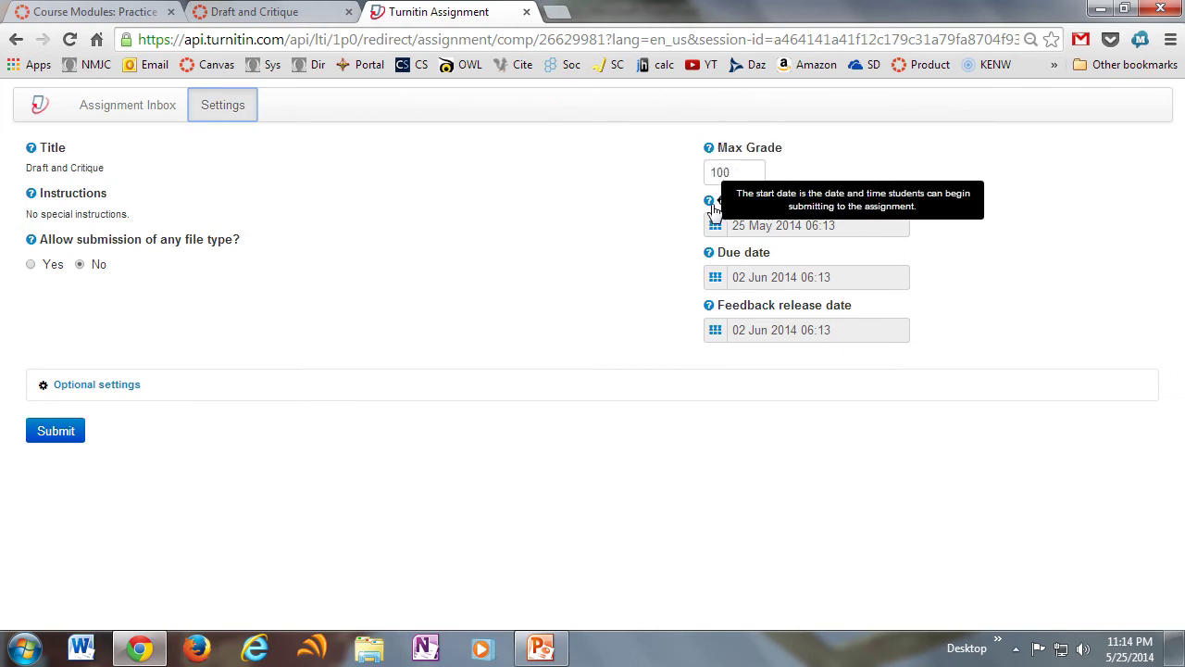
left_click(717, 330)
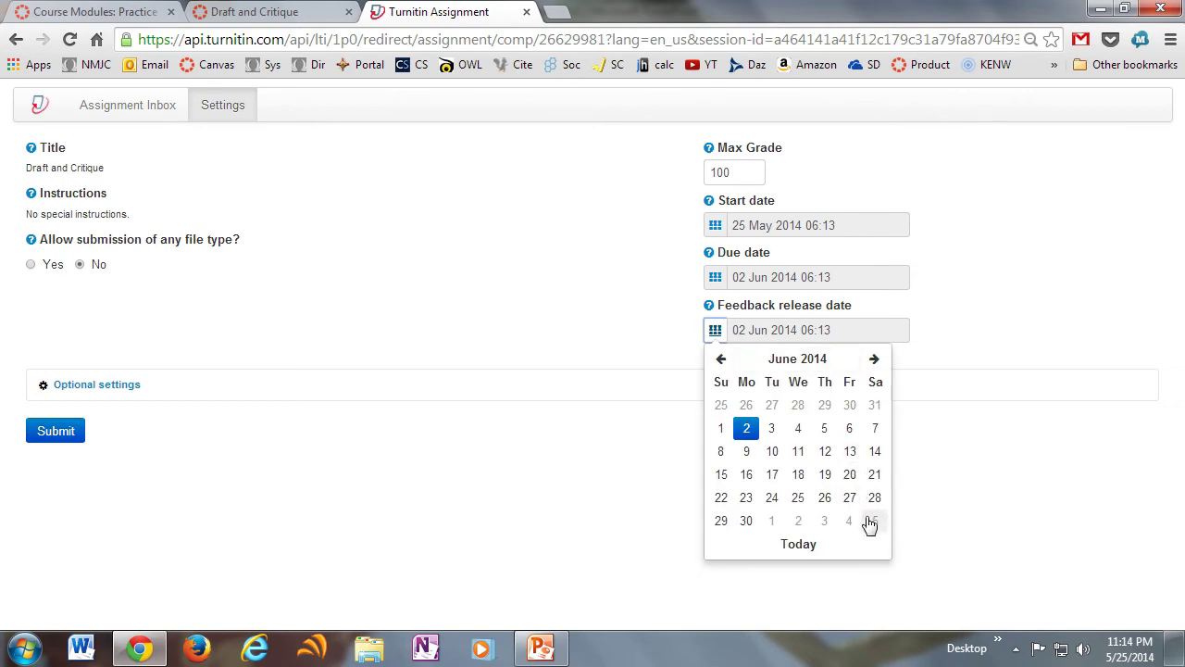
left_click(758, 525)
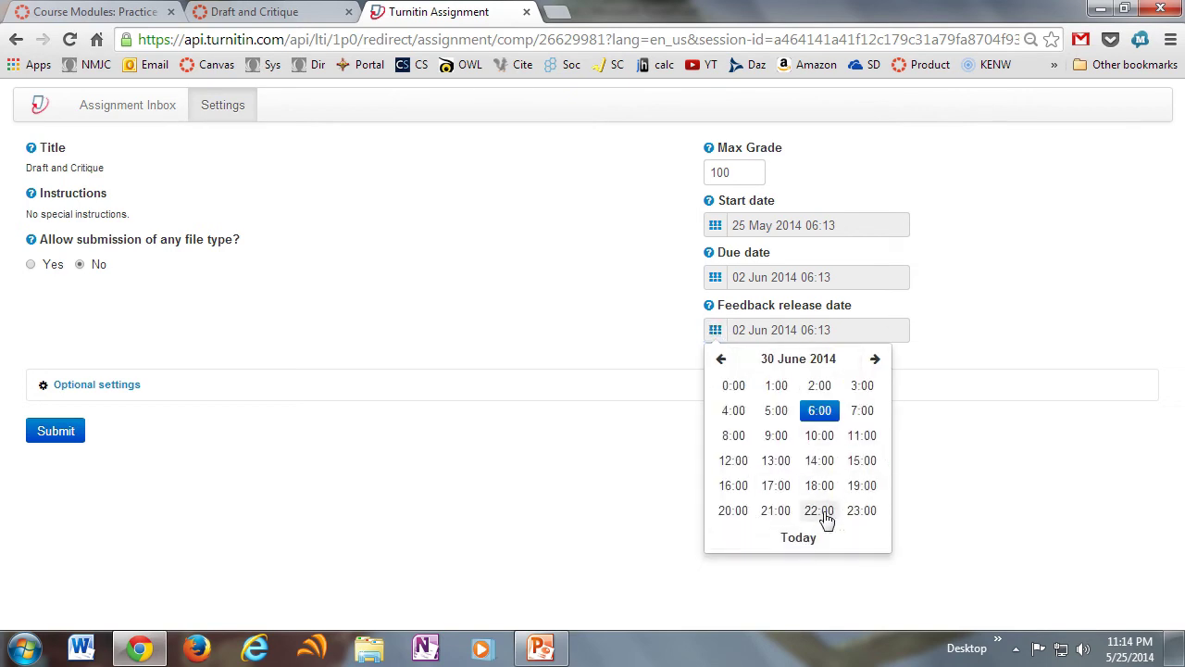
left_click(855, 516)
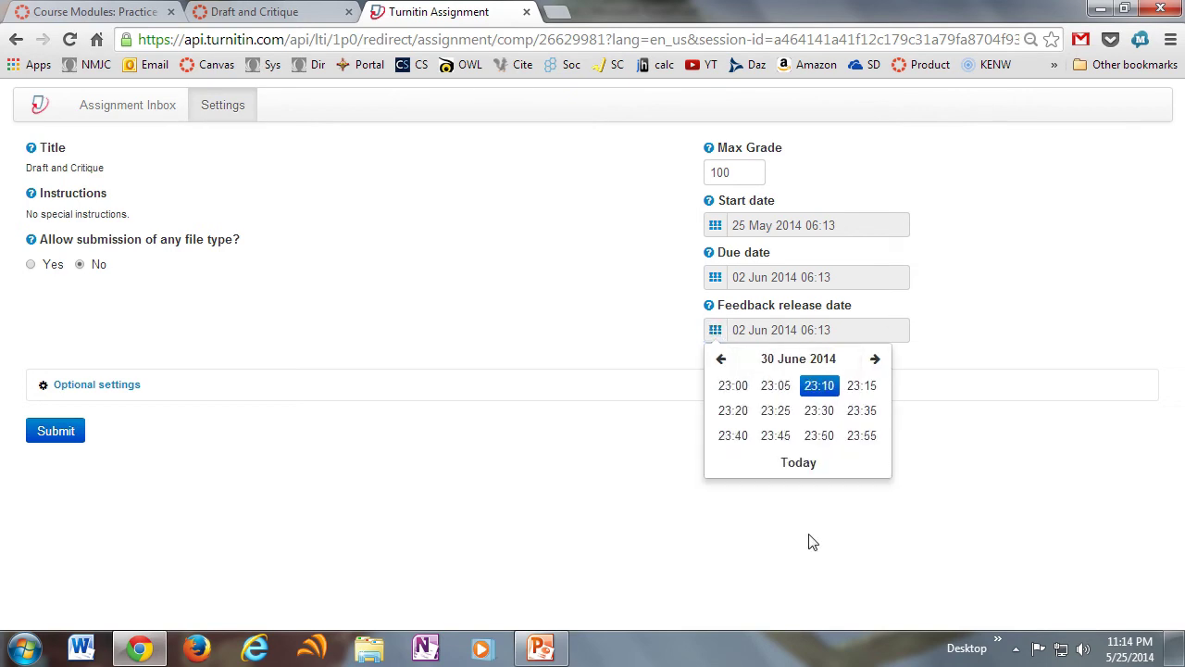
left_click(803, 465)
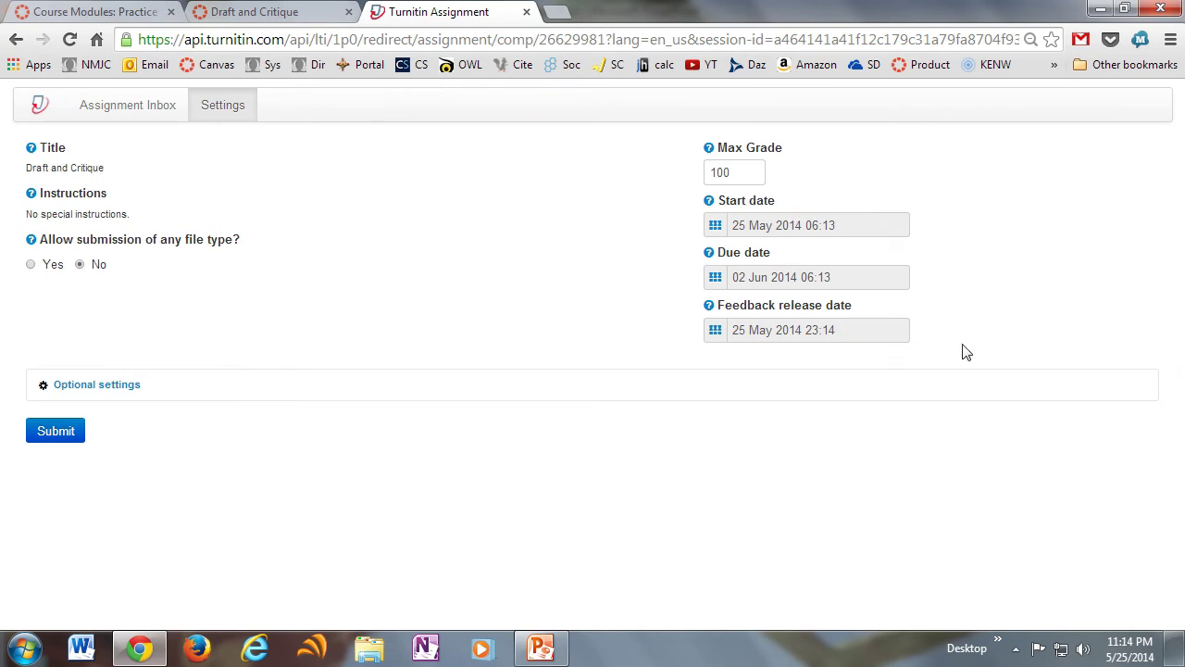
Expand the optional settings of the Turnitin assignment
mouse_move(724, 204)
left_click(98, 389)
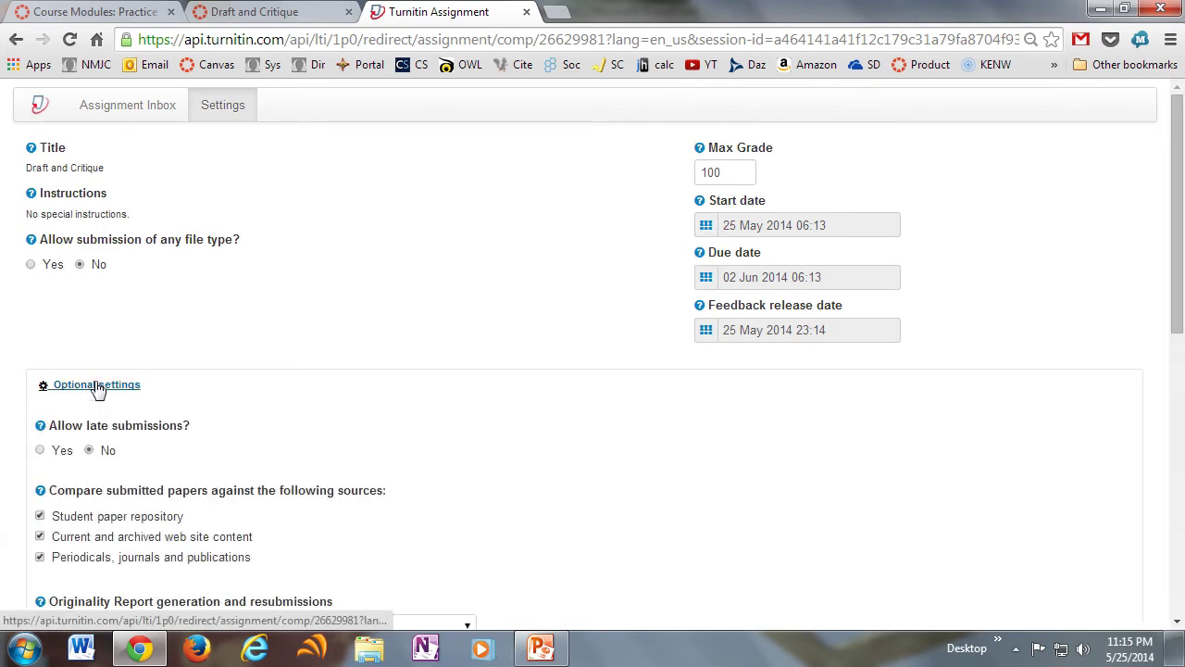
Set the Turnitin assignment's submission storage option to "Do not store the submitted papers"
scroll(311, 377, "down", 1)
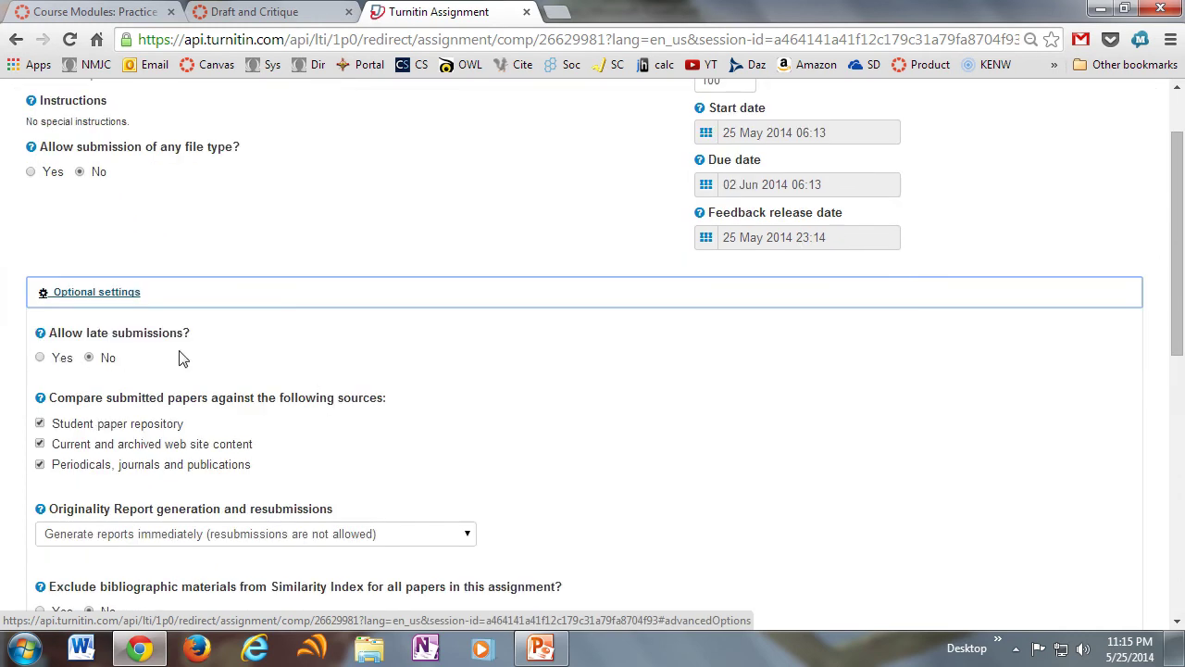
scroll(310, 353, "down", 3)
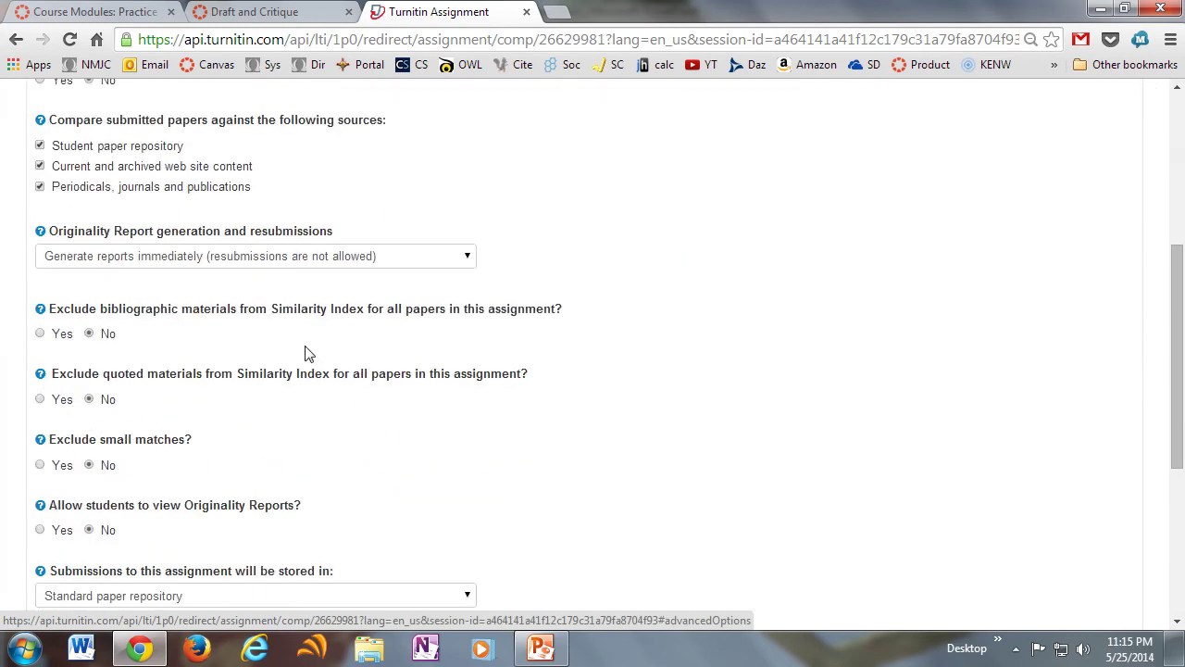
scroll(309, 432, "down", 2)
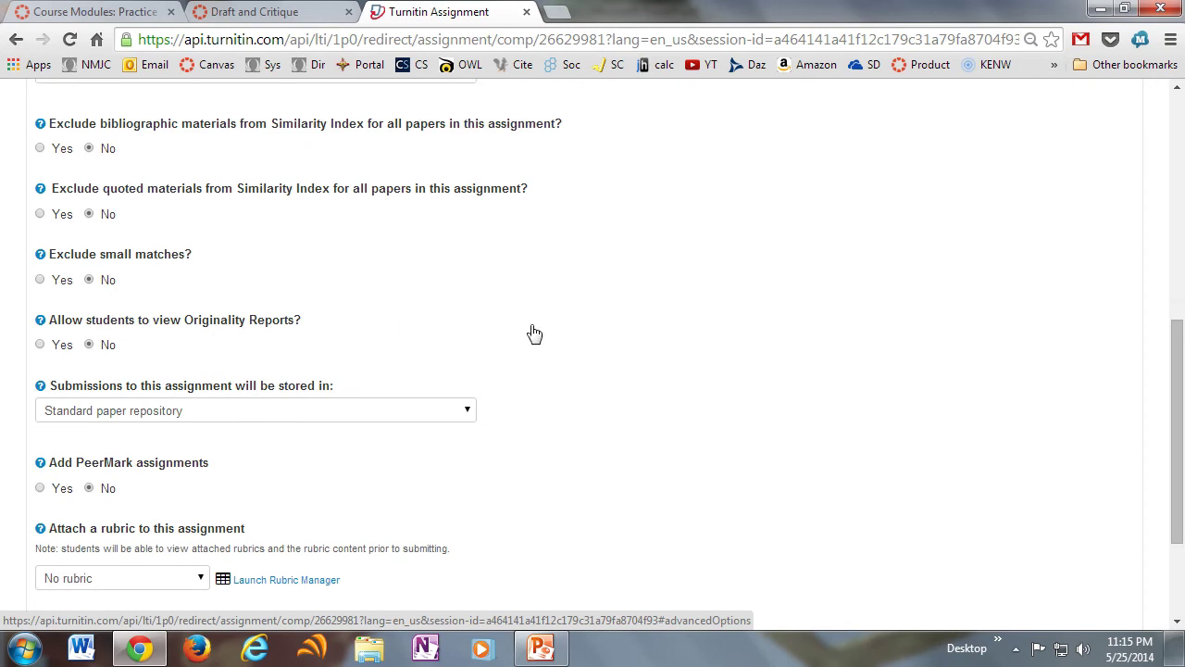
scroll(529, 333, "down", 1)
left_click(466, 321)
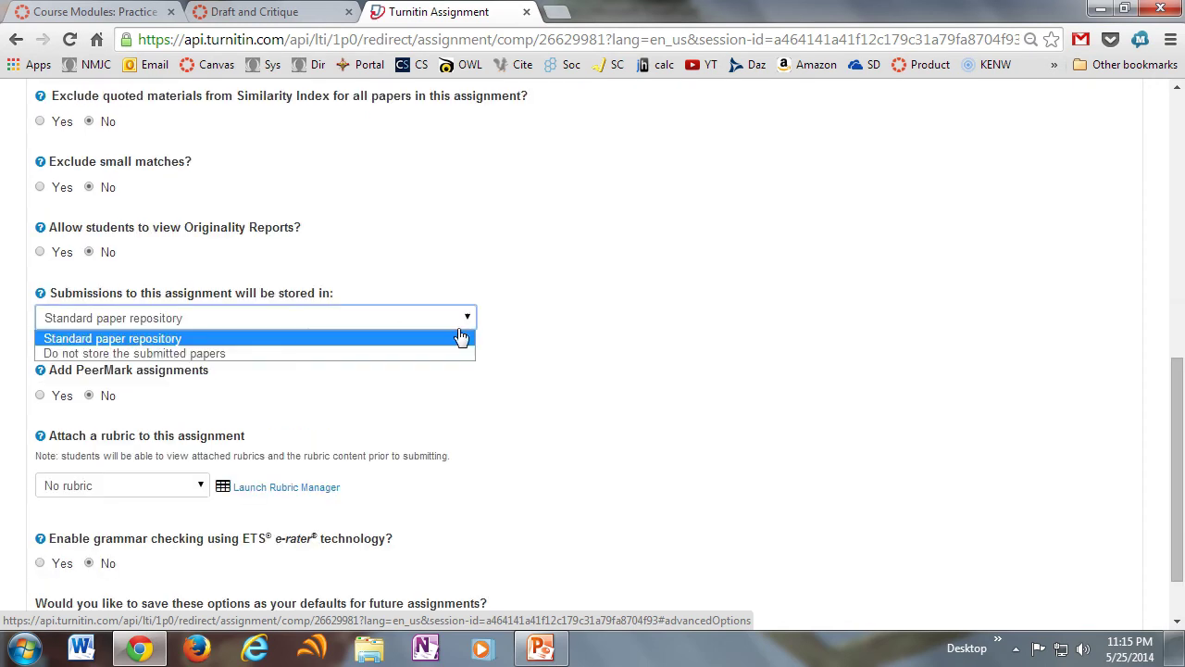
left_click(91, 358)
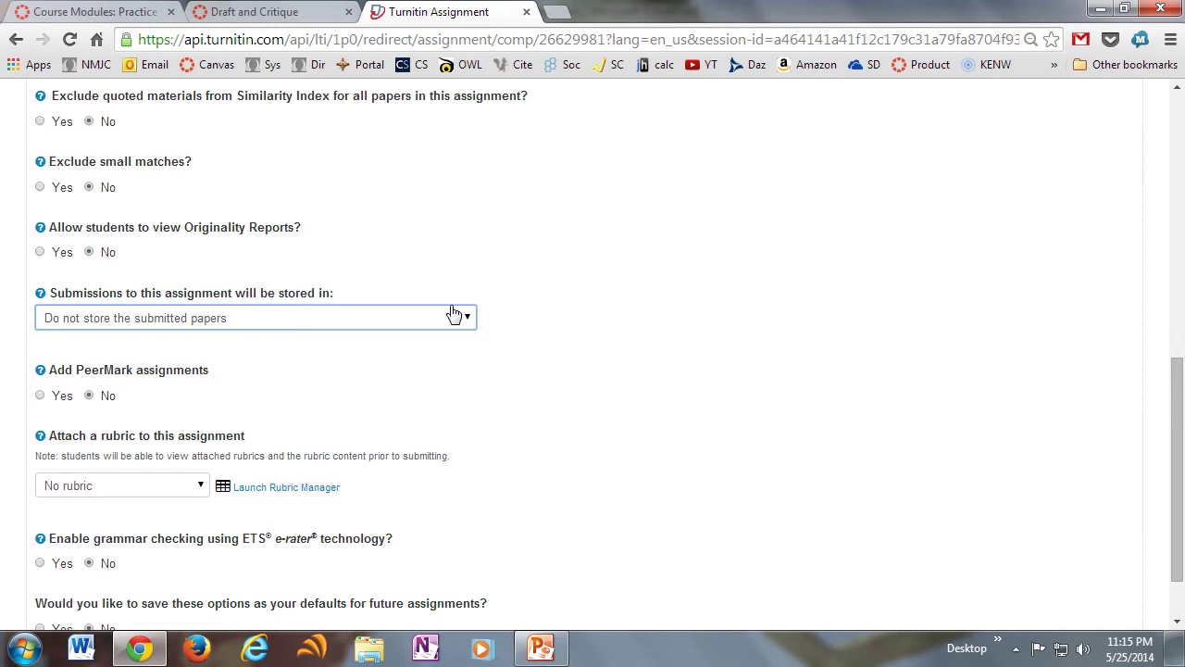
Turn on PeerMark assignments and enable grammar checking using ETS e-rater technology
scroll(426, 365, "down", 1)
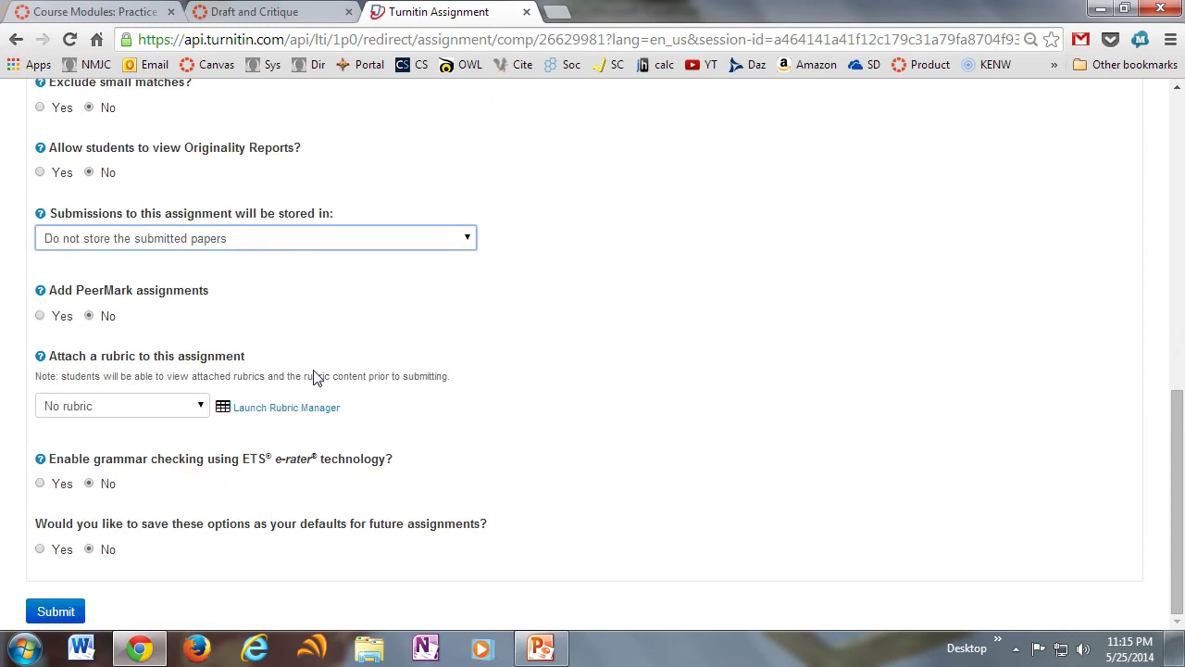
left_click(37, 325)
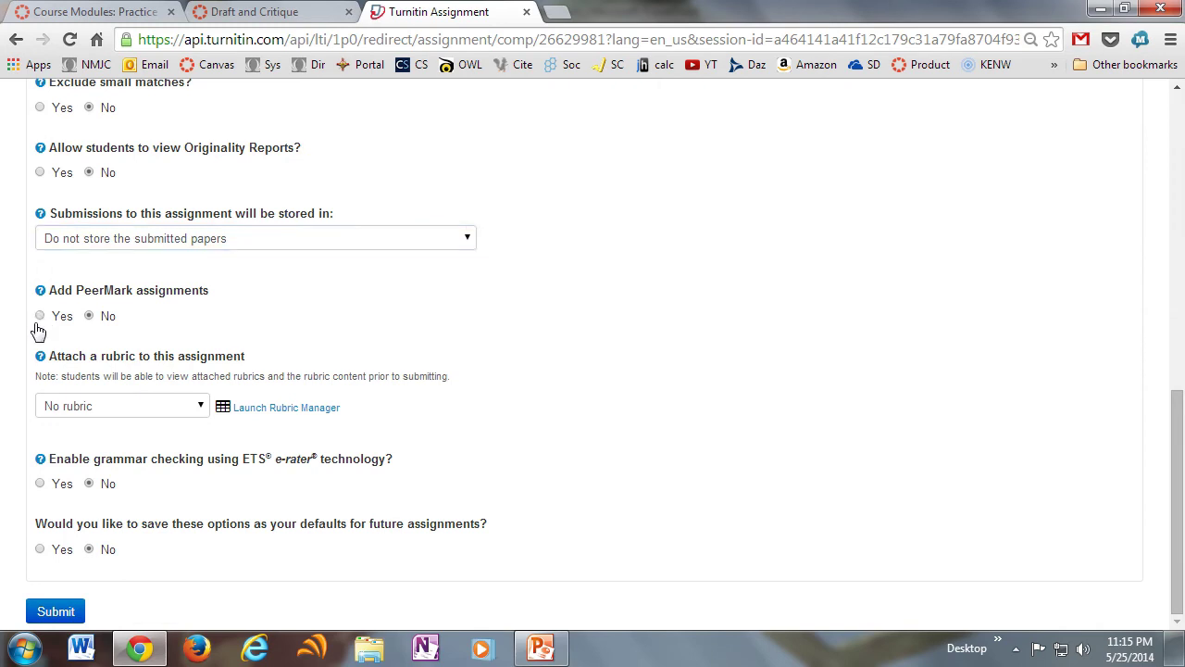
left_click(40, 320)
left_click(41, 484)
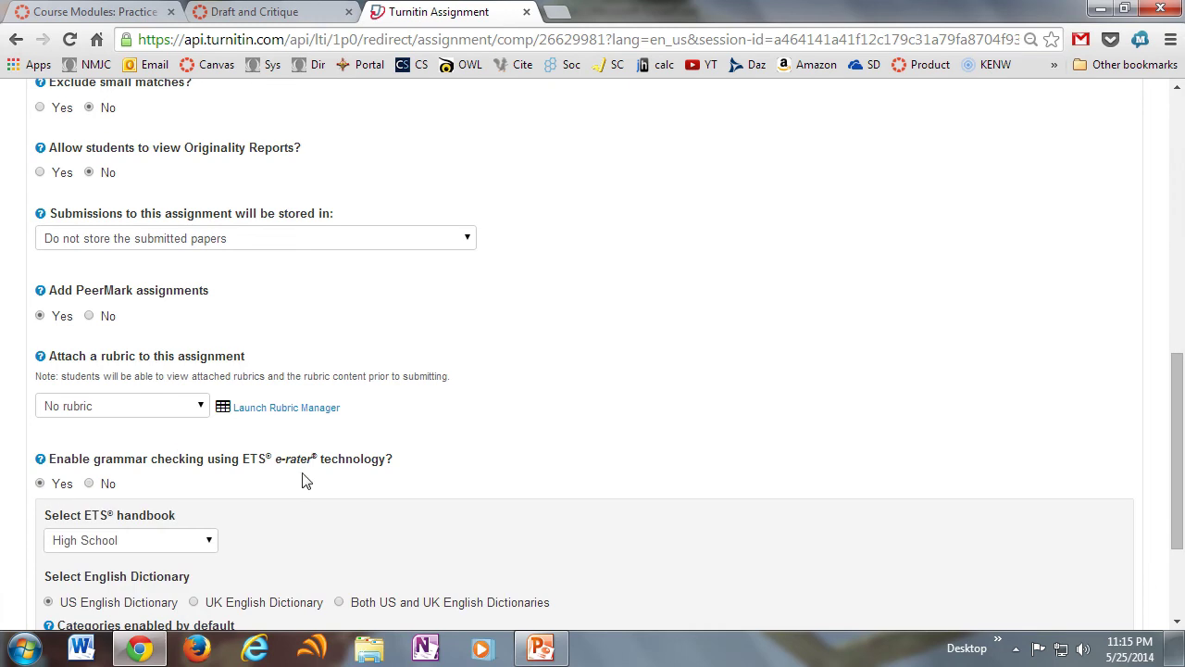
Limit the e-rater categories to Spelling and Grammar, and choose the Advanced ETS handbook
scroll(306, 480, "down", 3)
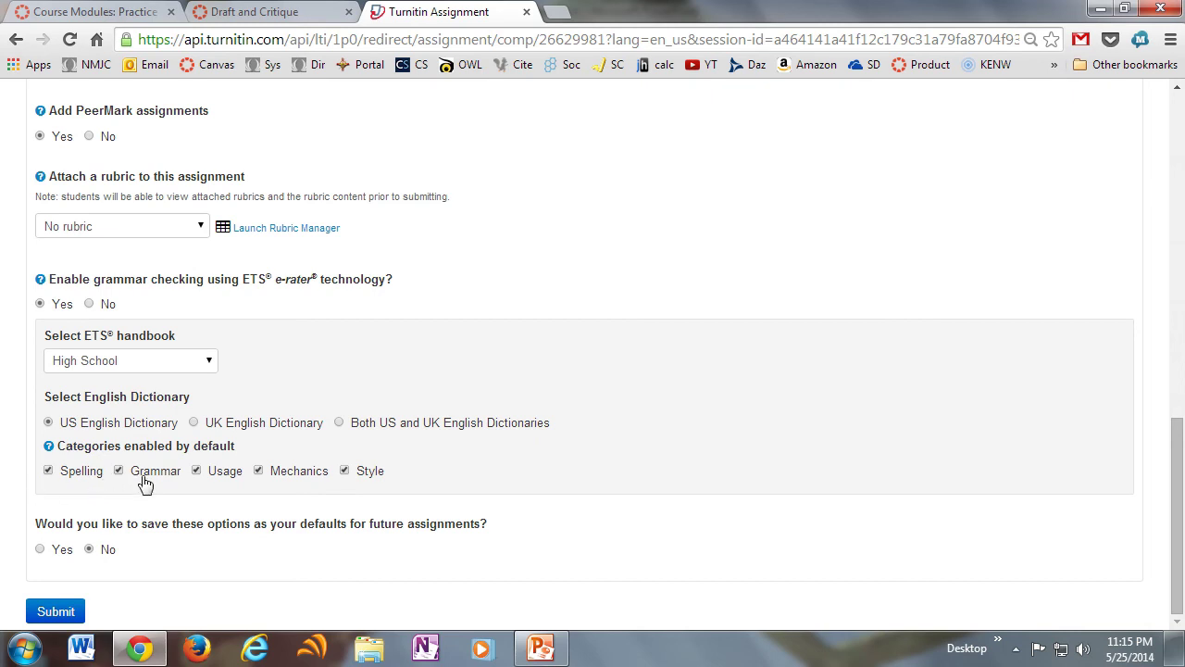
left_click(195, 473)
left_click(259, 472)
left_click(344, 471)
left_click(209, 366)
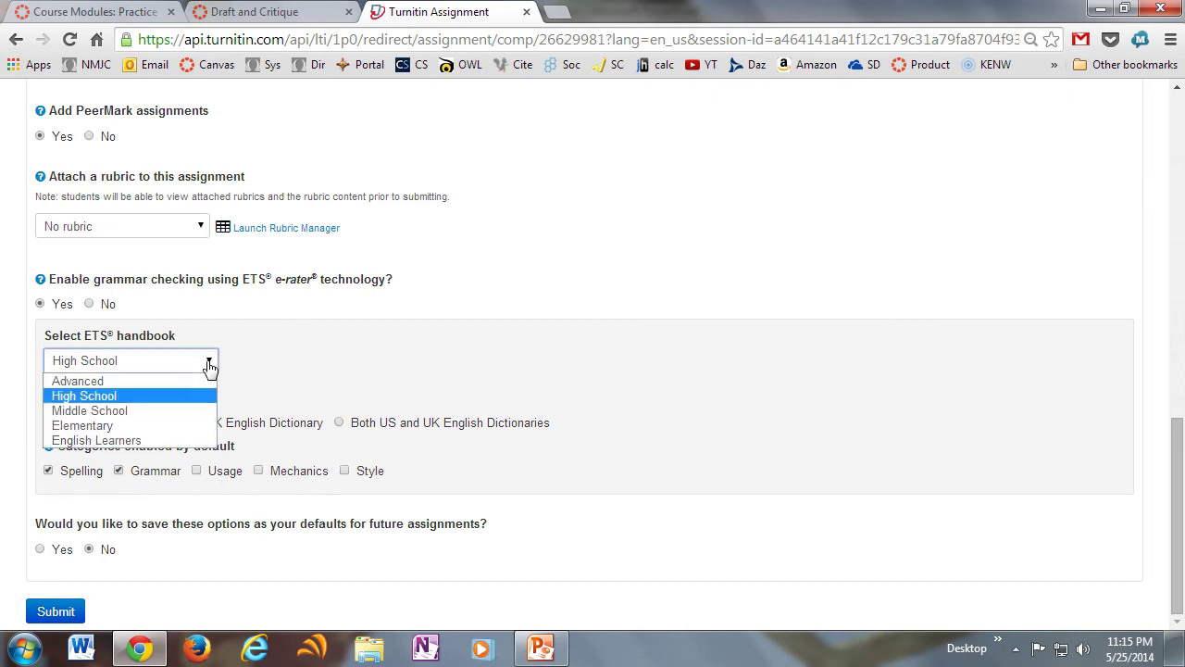
left_click(83, 381)
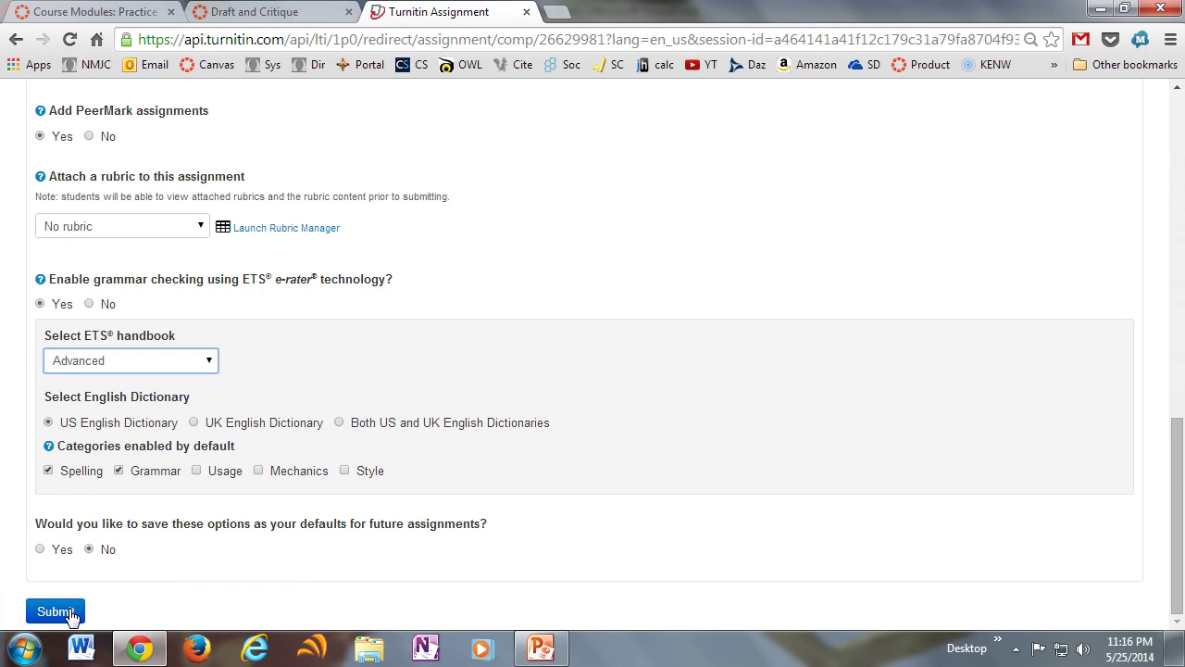
Submit the Turnitin assignment's updated settings
scroll(472, 370, "up", 3)
scroll(468, 380, "down", 3)
left_click(70, 613)
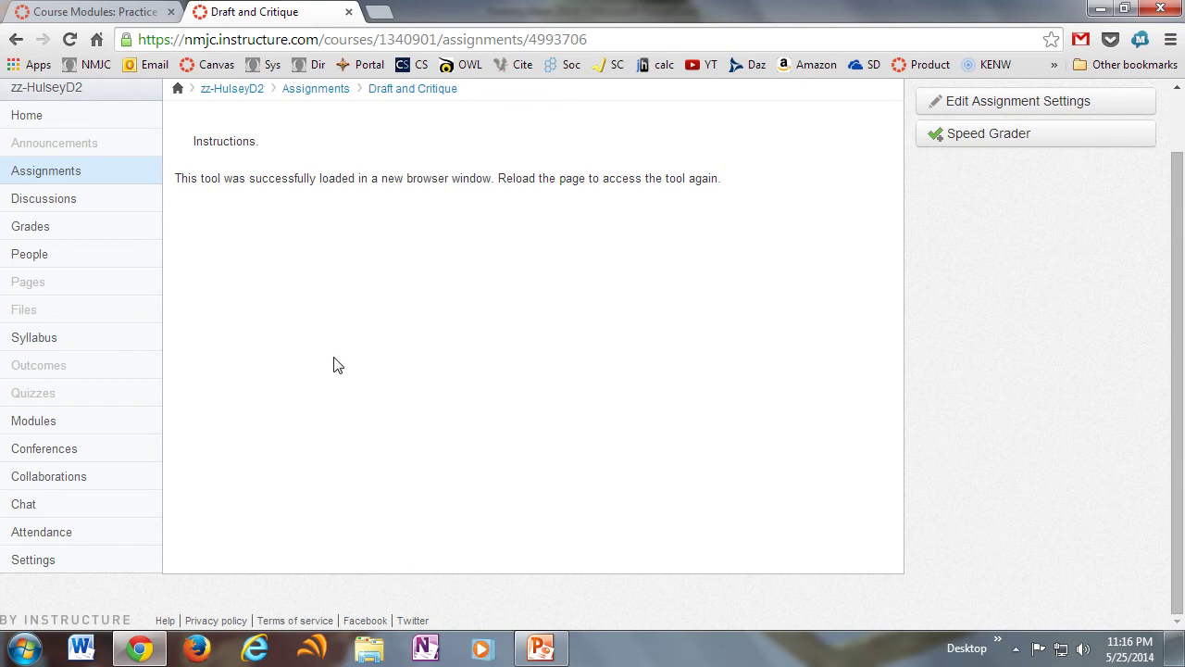
Reload the Draft and Critique assignment page, load Turnitin LTI API in a new window, and open the PeerMark setup
scroll(426, 264, "up", 1)
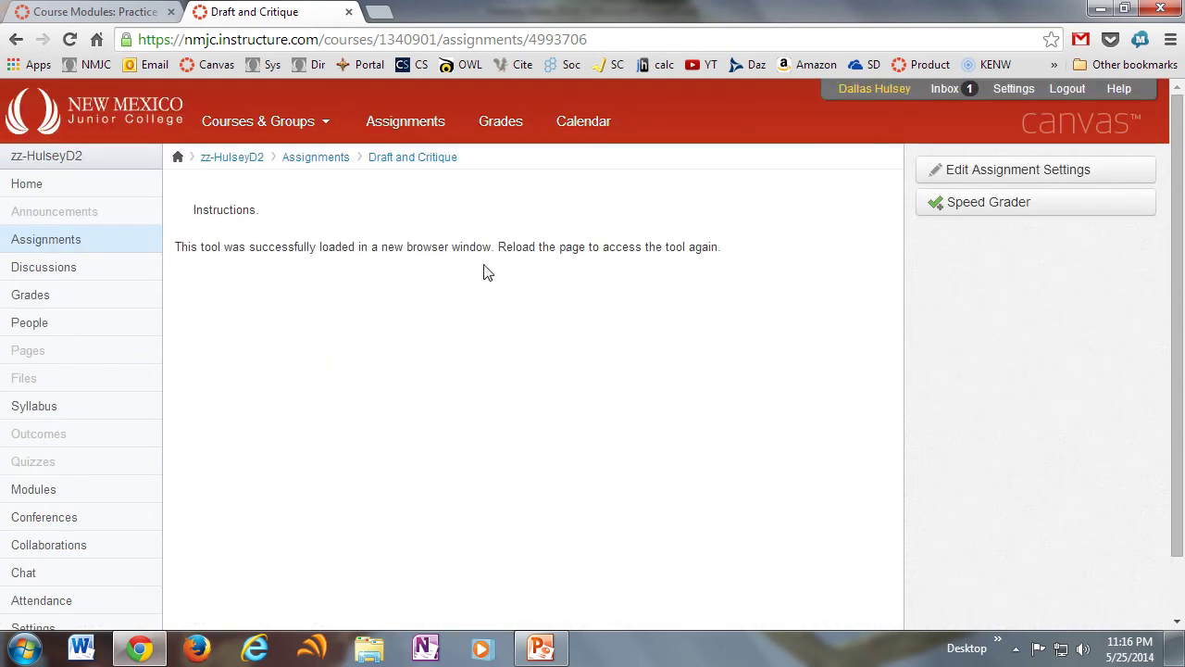
left_click_drag(172, 254, 721, 250)
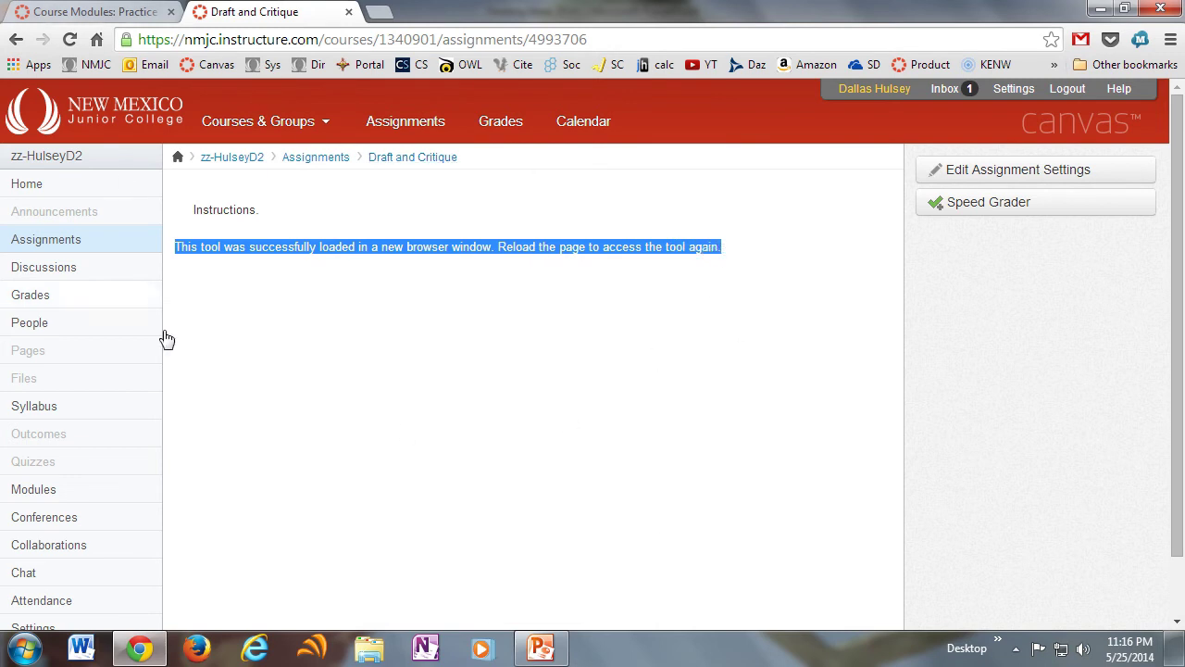
left_click(70, 40)
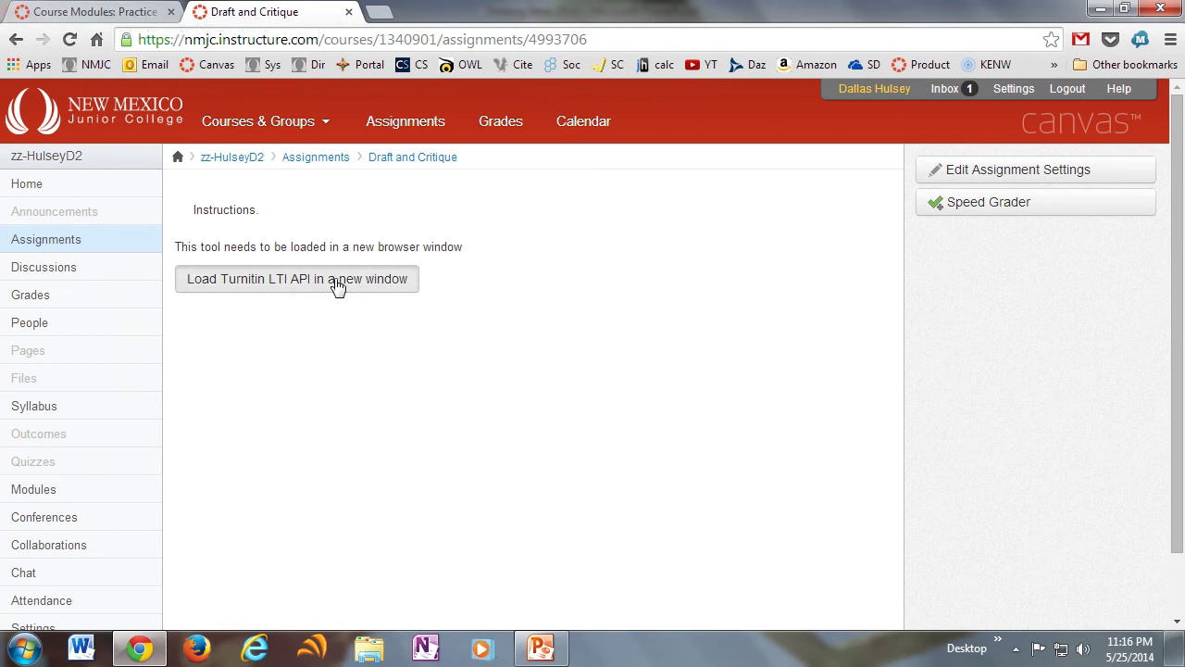
left_click(338, 280)
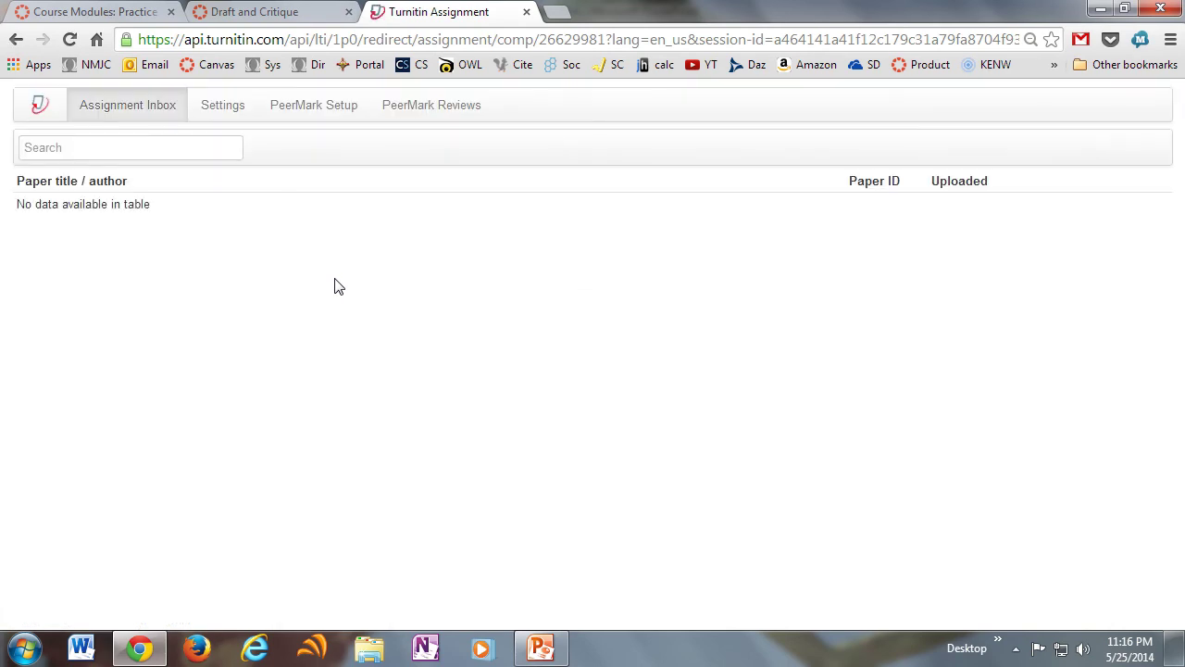
left_click(309, 109)
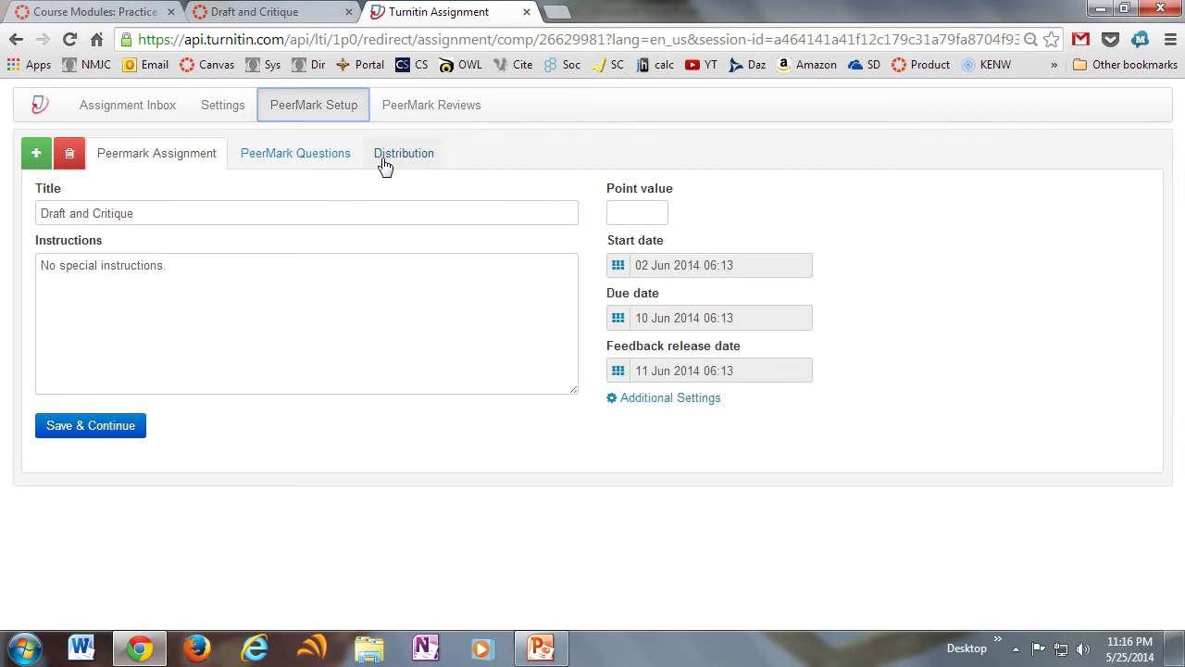
Set the PeerMark assignment's point value to 10 and replace its instructions with "See Canvas"
left_click(657, 213)
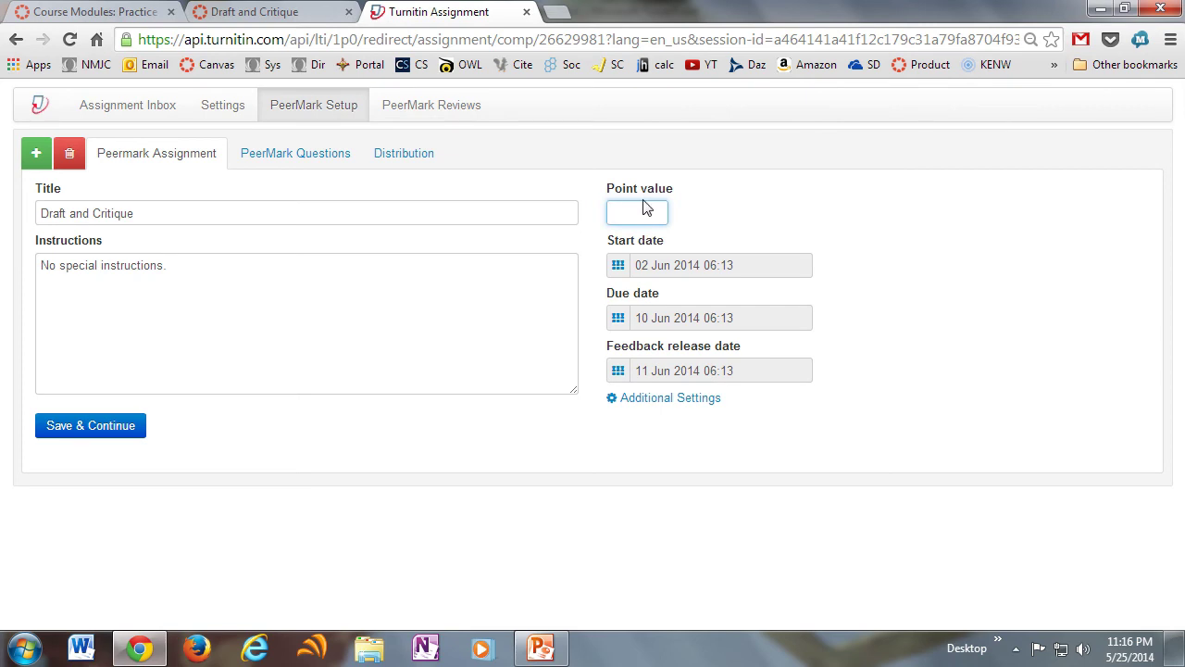
type("10")
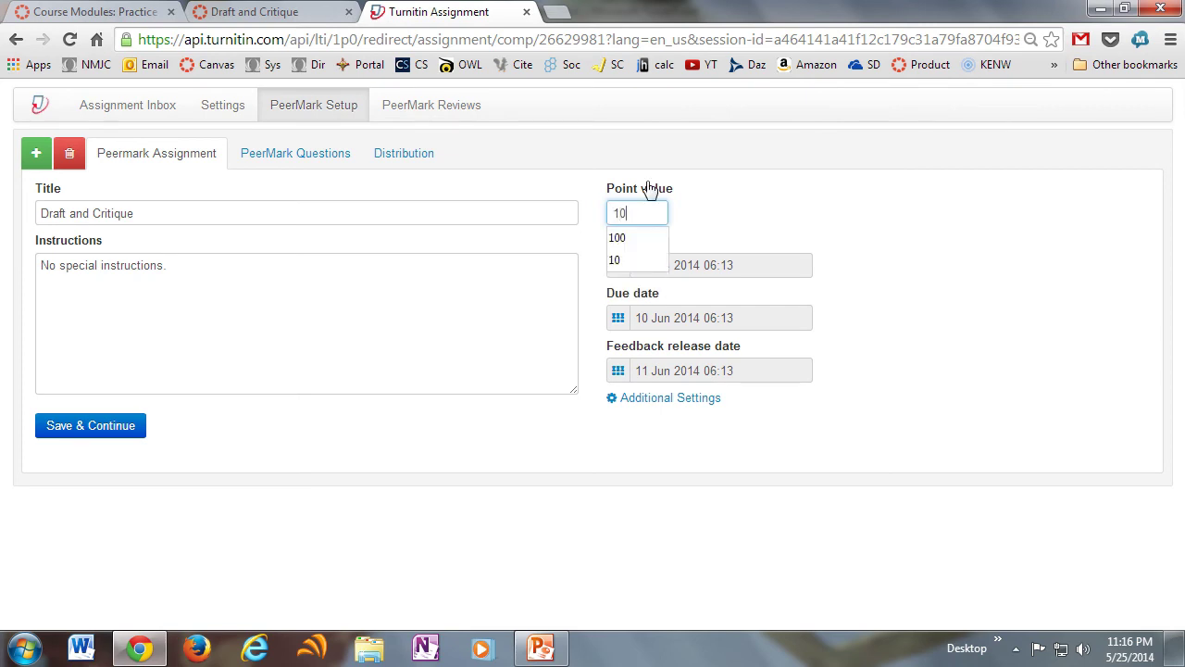
left_click(718, 214)
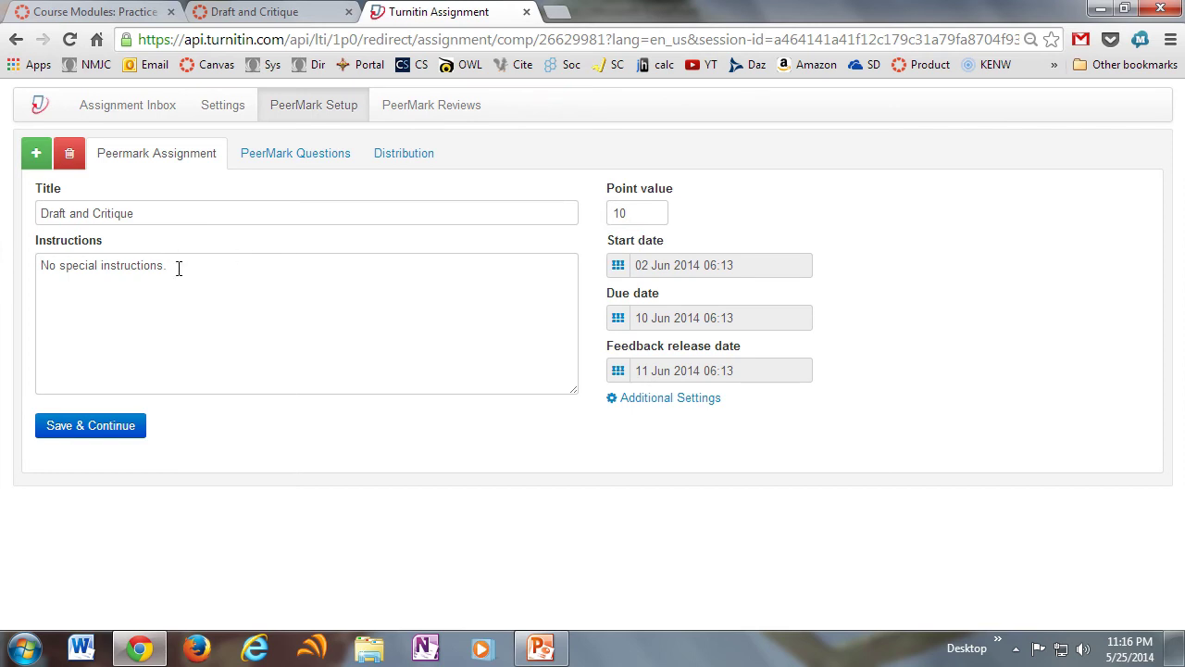
left_click_drag(197, 269, 4, 277)
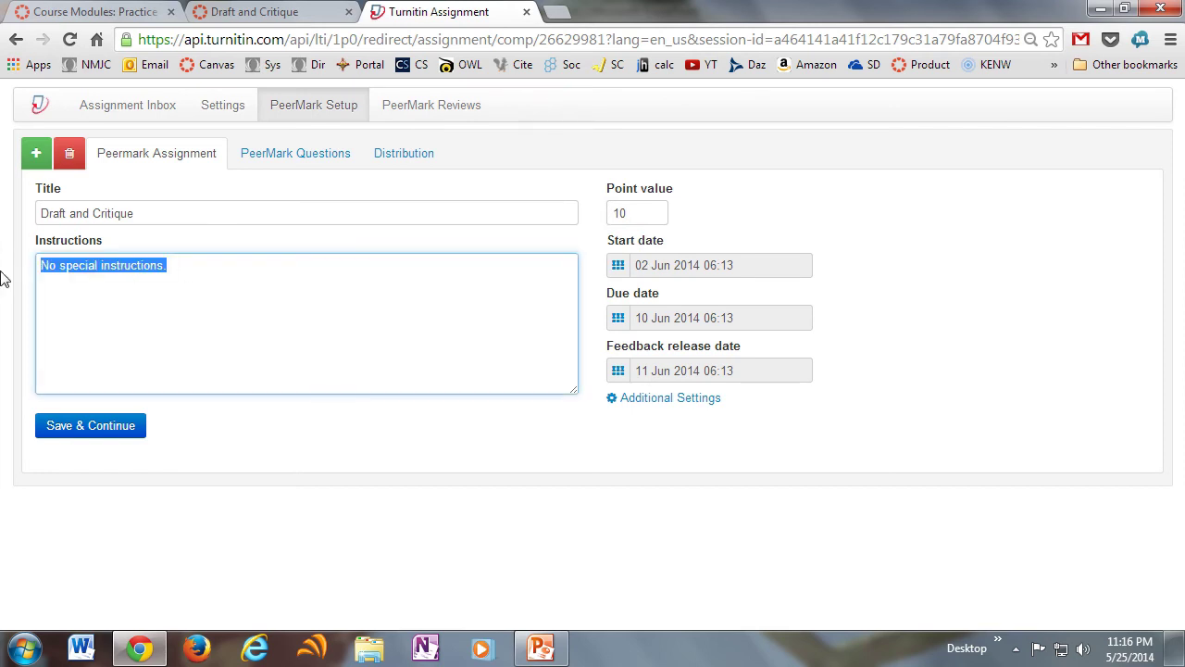
key("BackSpace")
type("See Canvas")
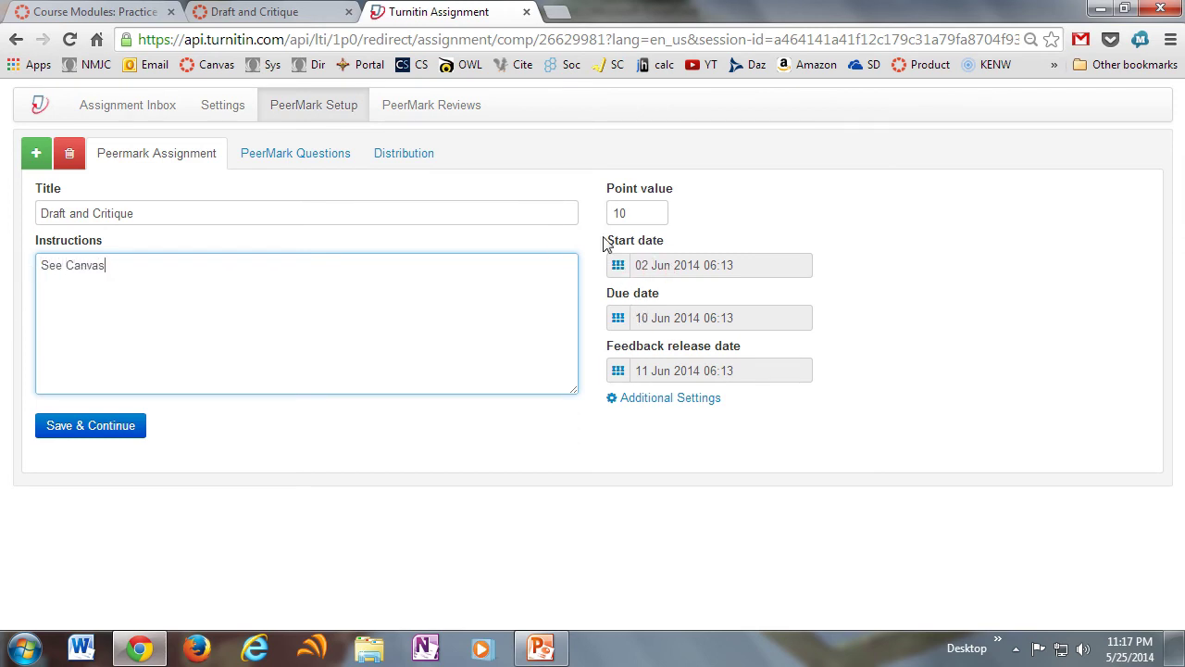
In PeerMark's additional settings, allow full points for written reviews, visible names, all papers after Start date, and all papers and reviews after Feedback Release Date
left_click(694, 399)
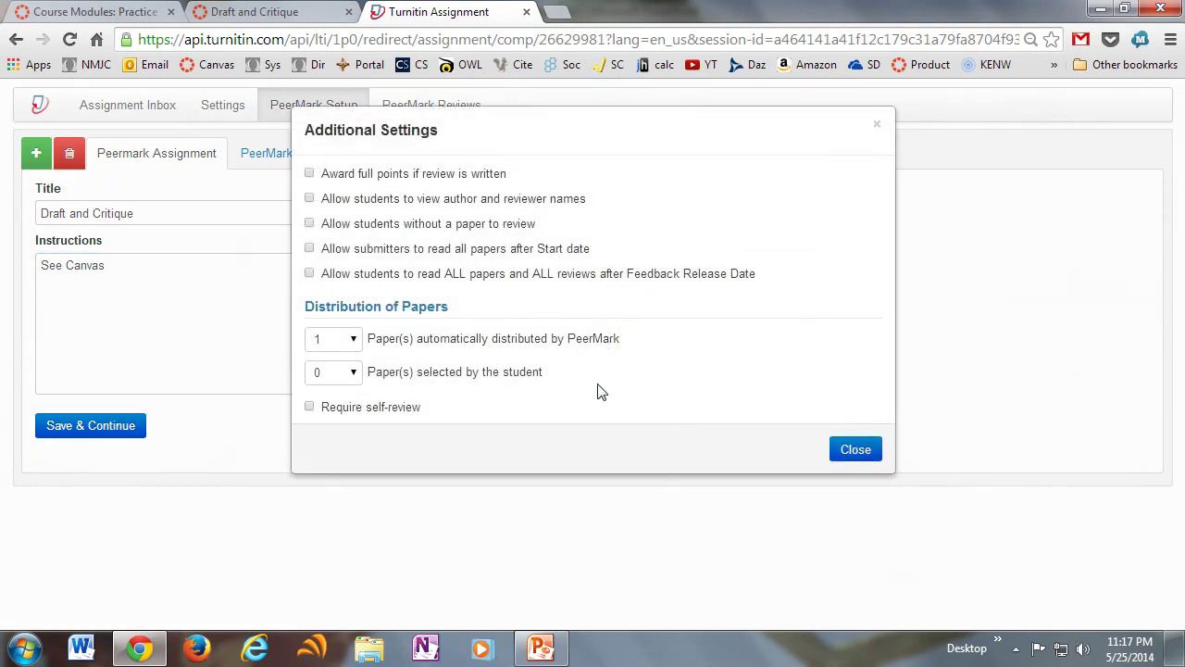
left_click(310, 174)
left_click(311, 200)
left_click(310, 224)
left_click(310, 249)
left_click(310, 275)
Keep 1 paper automatically distributed by PeerMark and 0 selected by the student, and save the PeerMark assignment
left_click(357, 341)
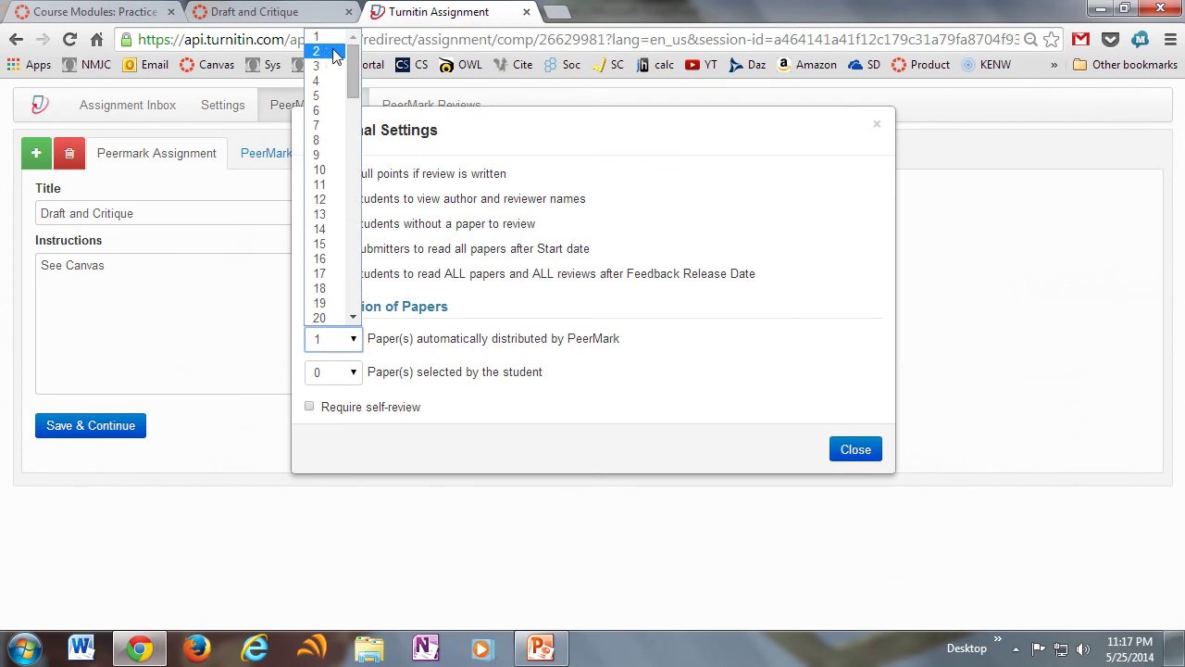
left_click(335, 38)
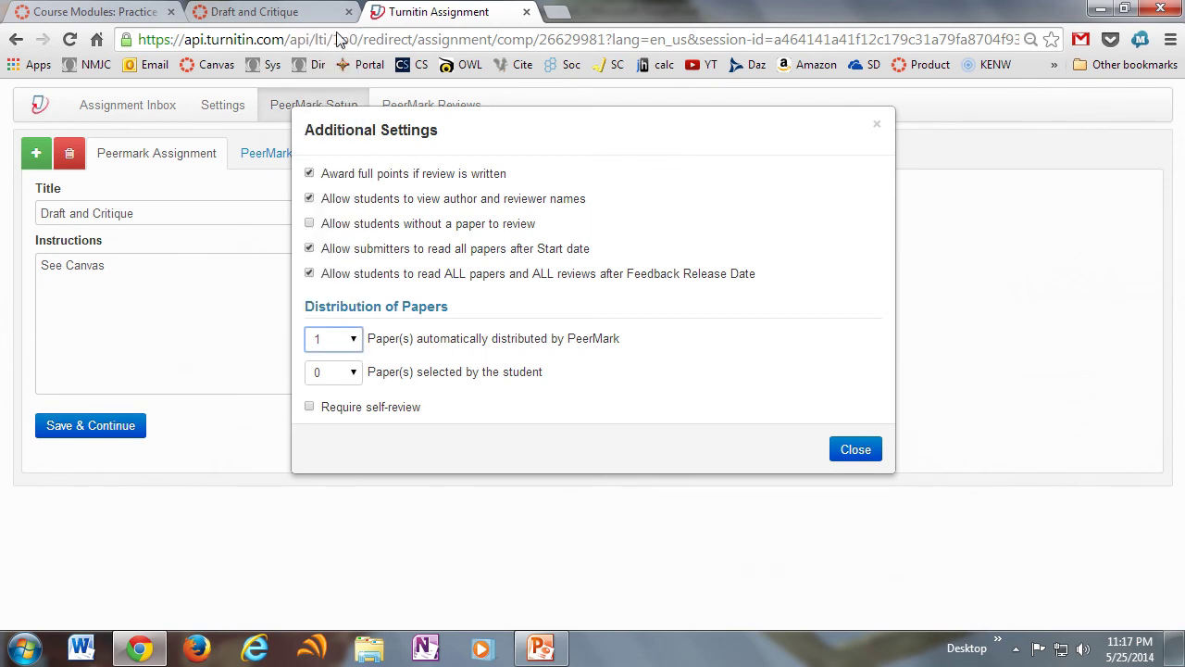
left_click(355, 378)
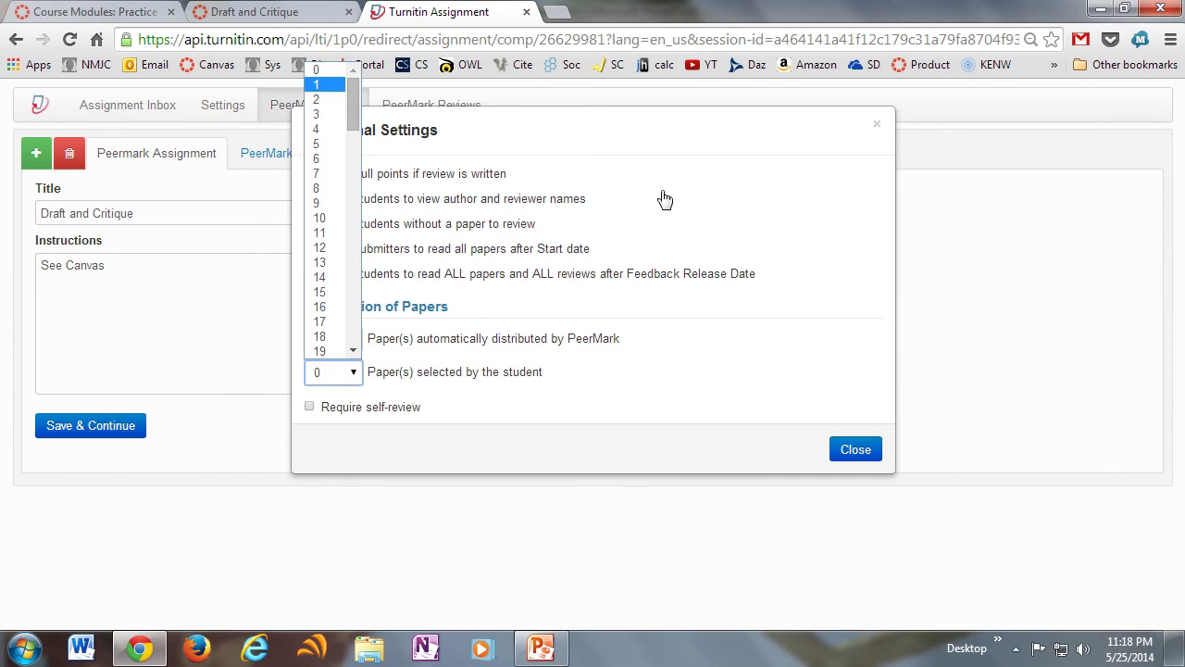
left_click(511, 405)
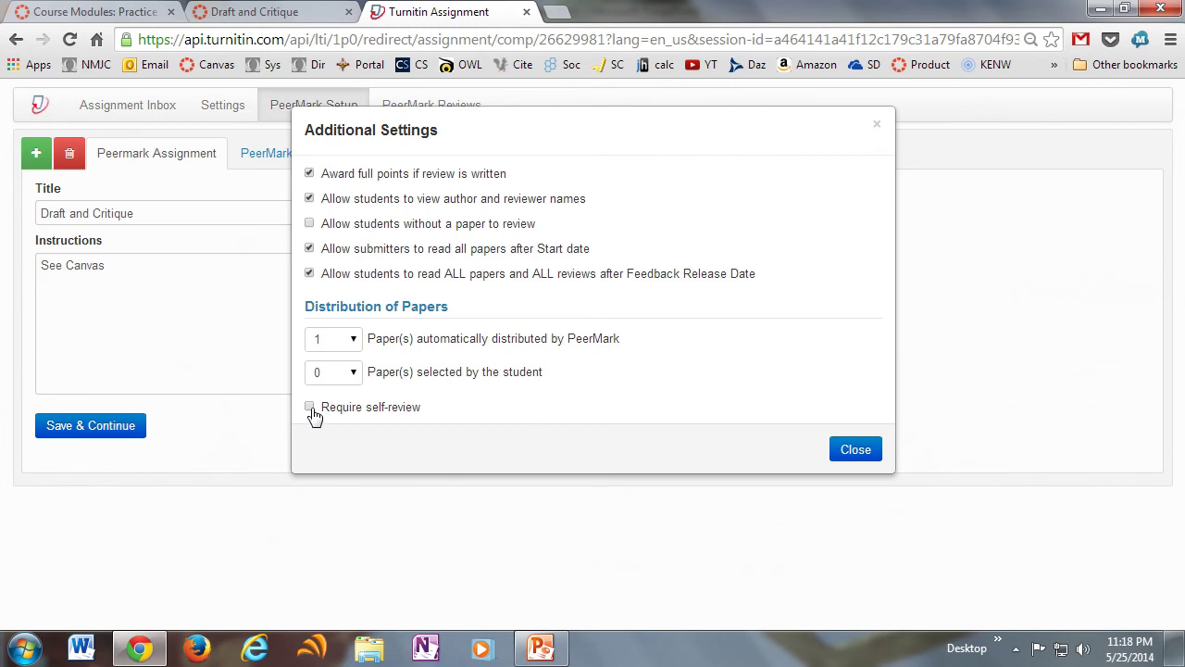
left_click(833, 452)
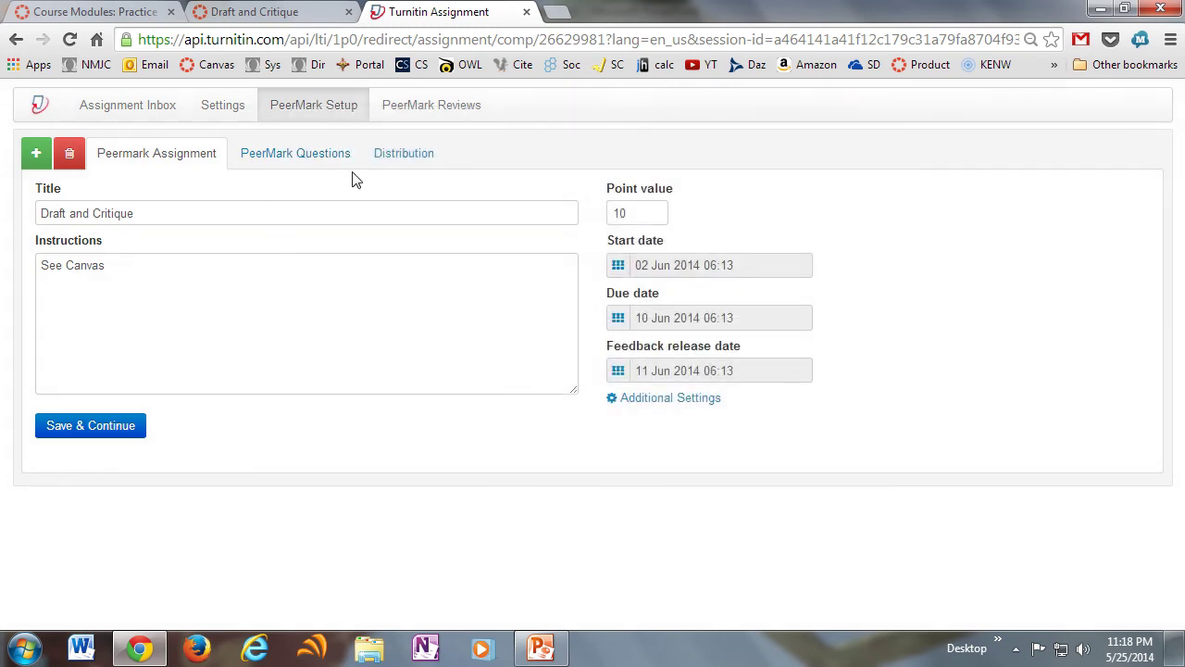
left_click(122, 424)
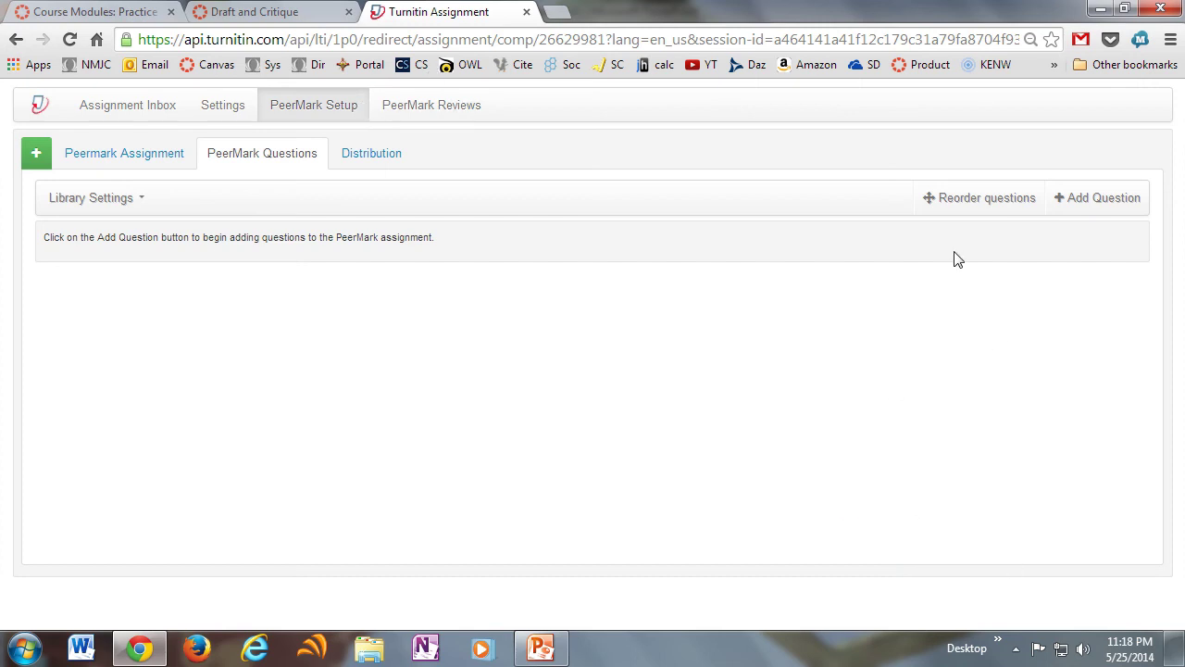
Add the Free Response PeerMark question "what is the thesis for this paper?" with a minimum answer length of 5
left_click(1098, 200)
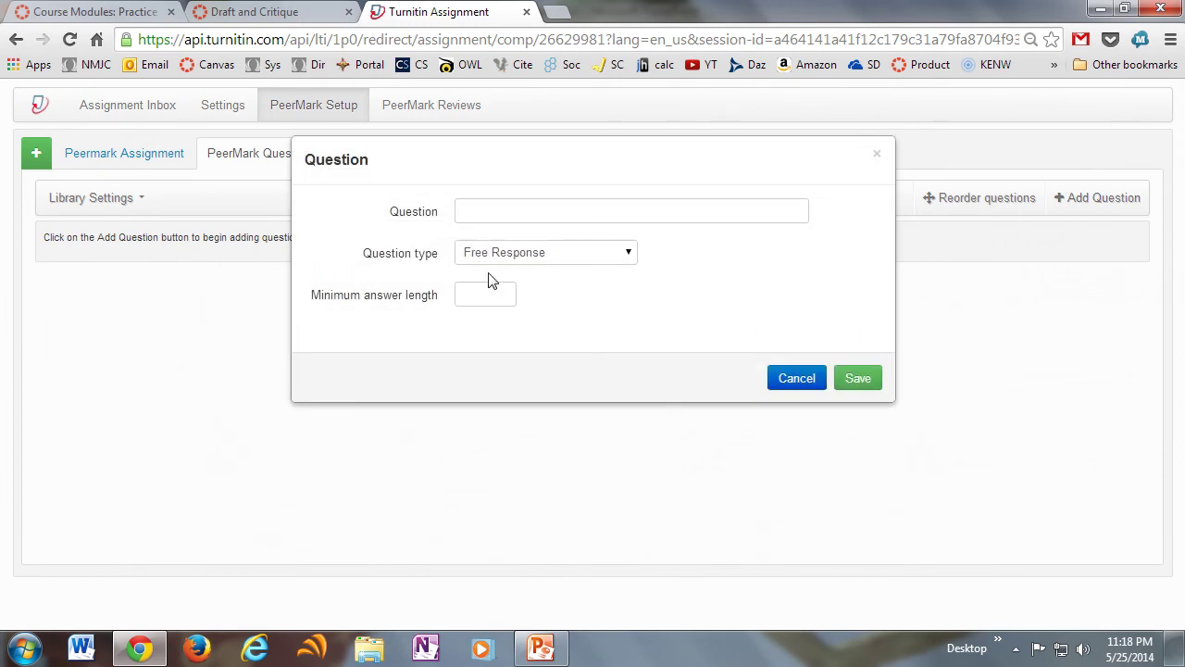
left_click(547, 207)
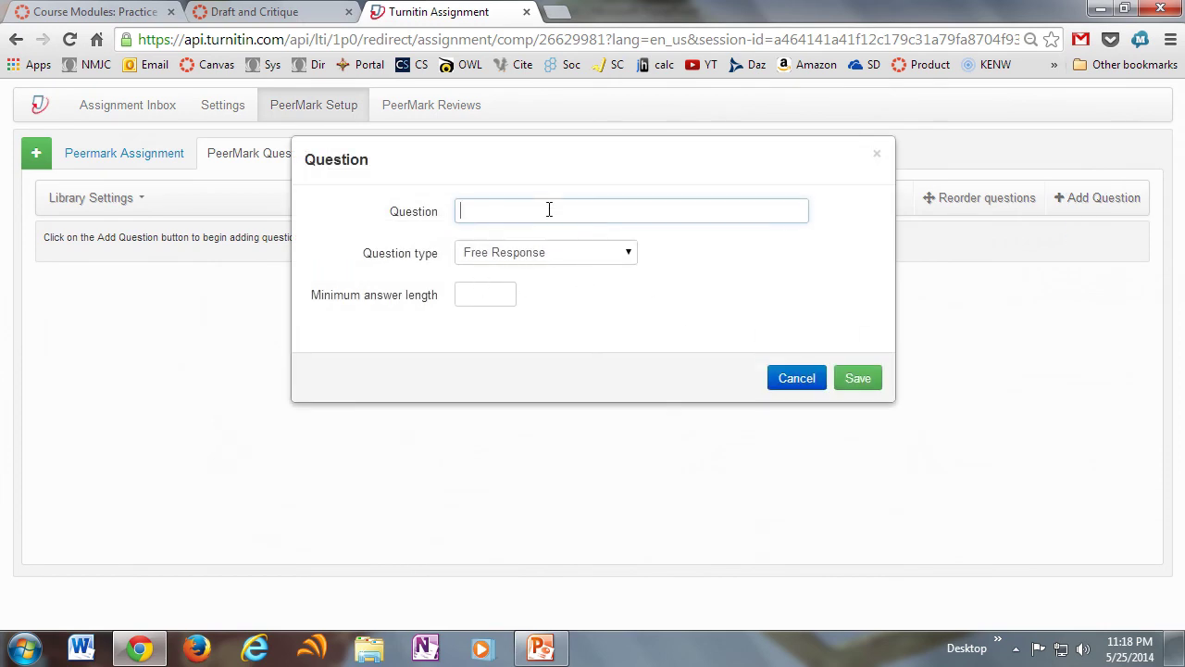
type("what is the thesis for this paper?")
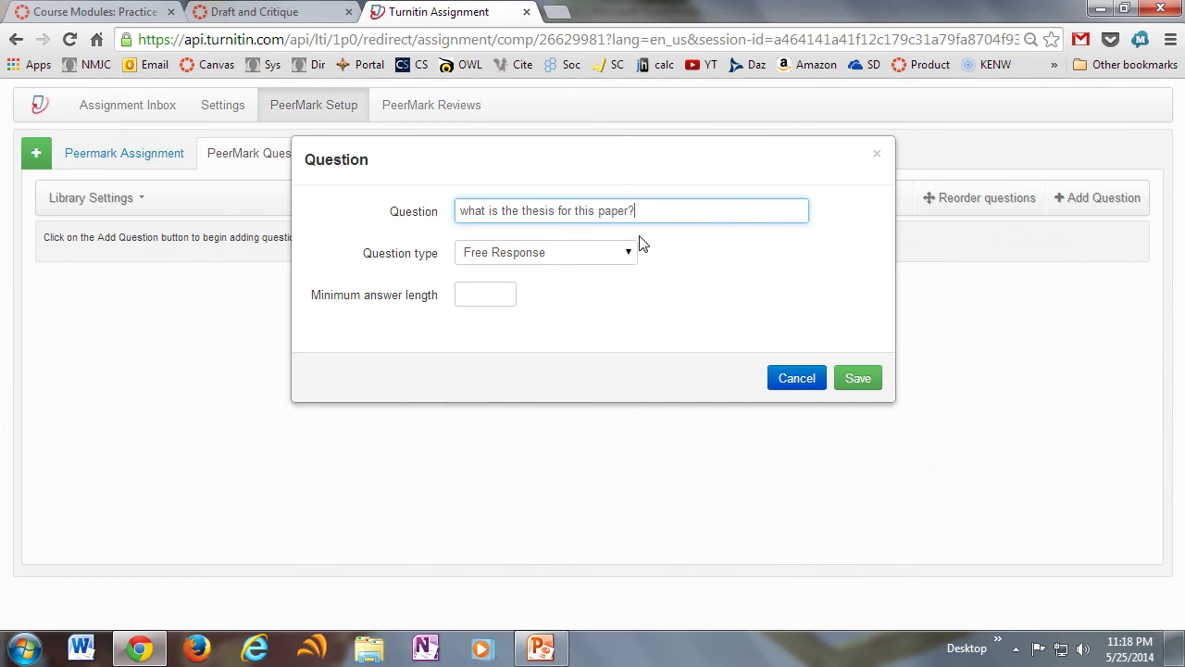
left_click(495, 301)
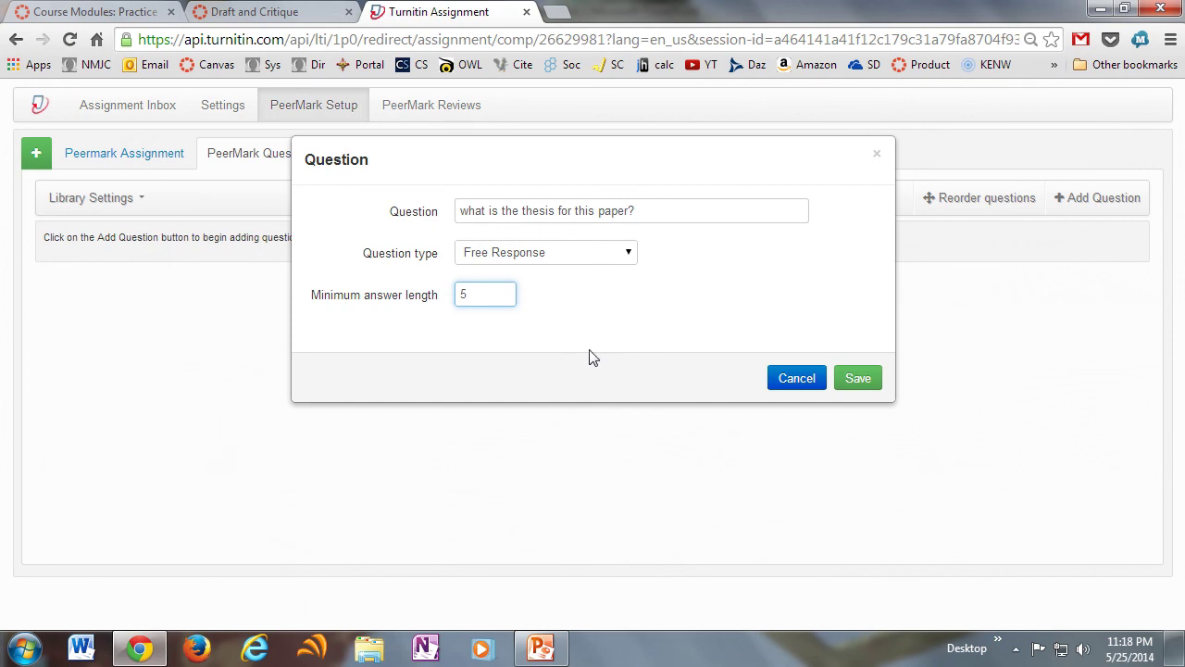
left_click(853, 392)
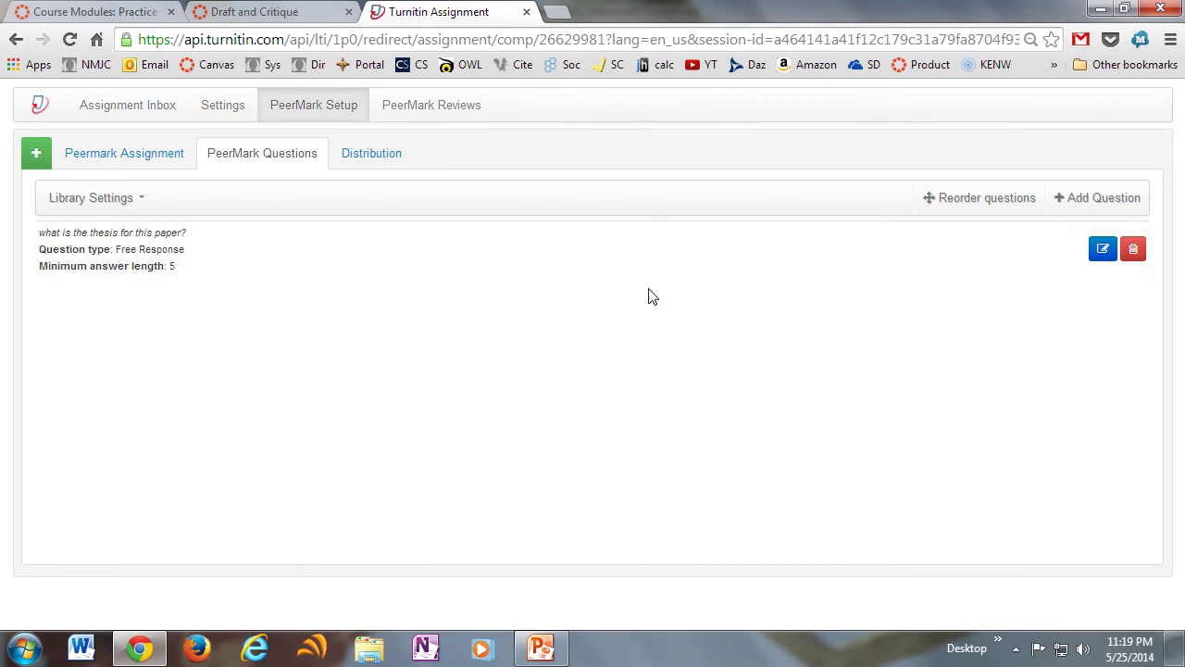
Add the Scale PeerMark question "How well does this paper follow the instructions?" with scale size 5, lowest 1 and highest 5
left_click(1106, 202)
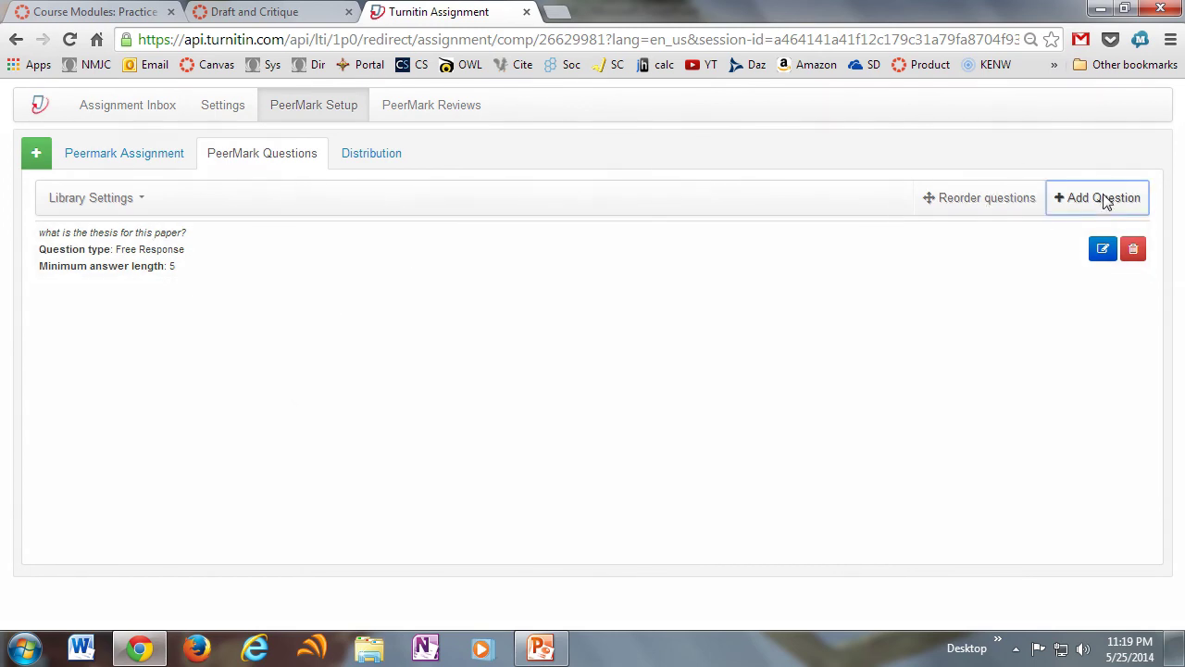
left_click(626, 253)
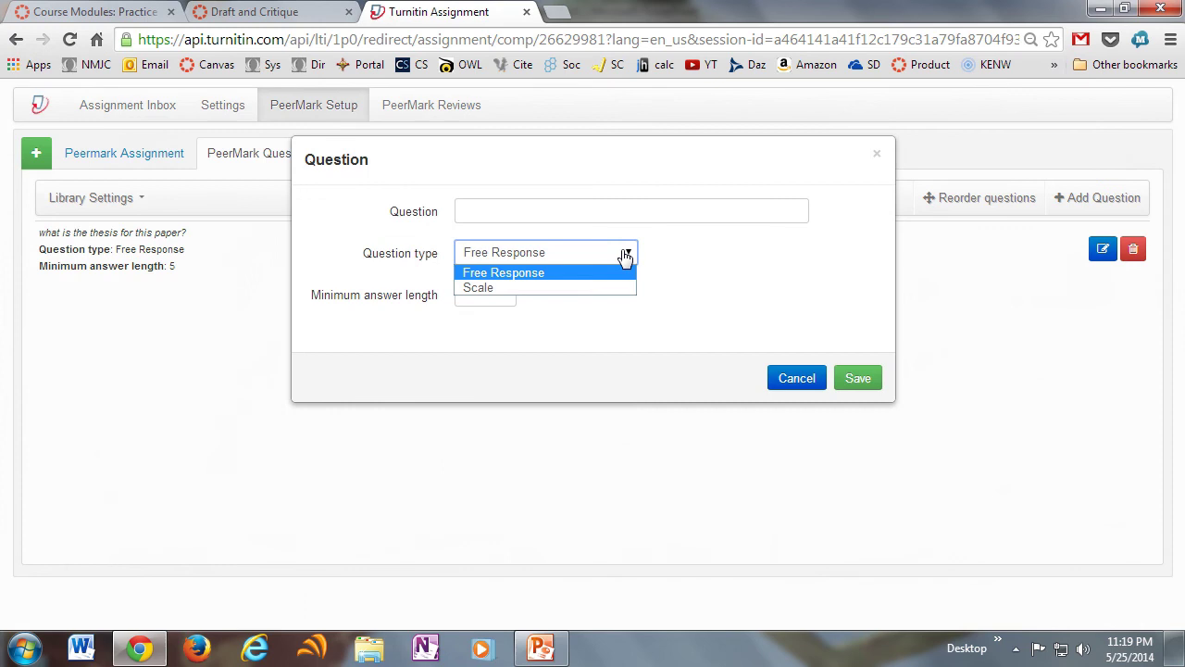
left_click(545, 288)
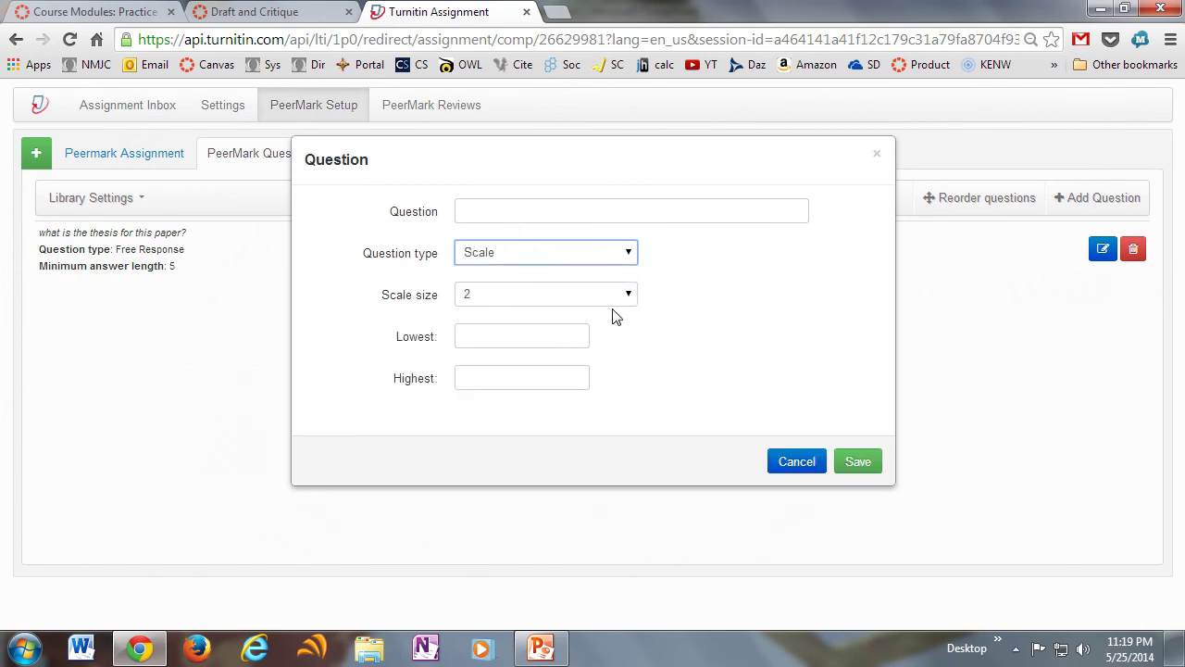
left_click(627, 297)
left_click(549, 354)
left_click(513, 335)
type("1")
left_click(488, 379)
type("5")
left_click(530, 212)
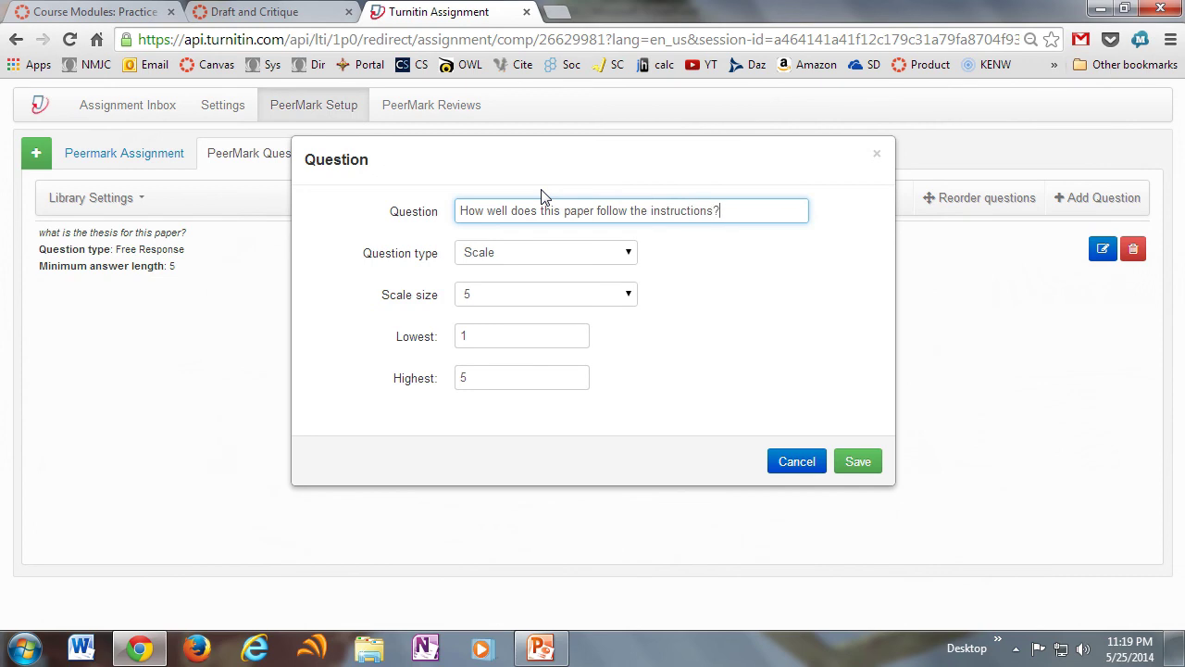
left_click(865, 472)
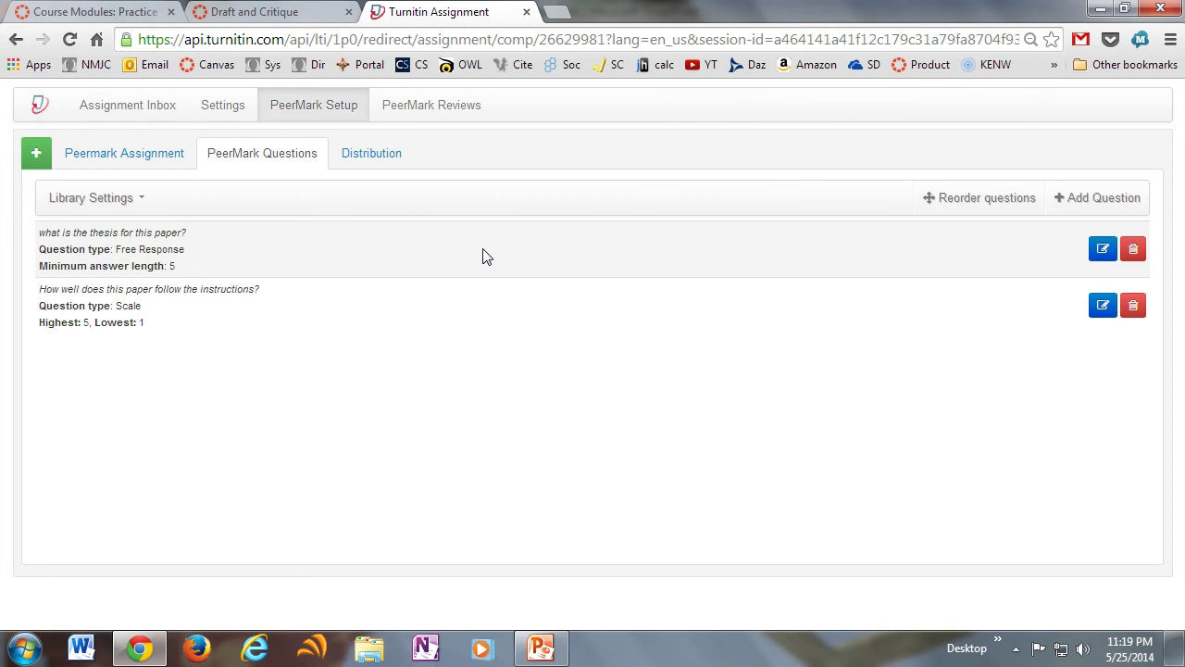
Add the Sample Library question about omitting certain passages to make the paper more concise to the PeerMark questions
left_click(135, 199)
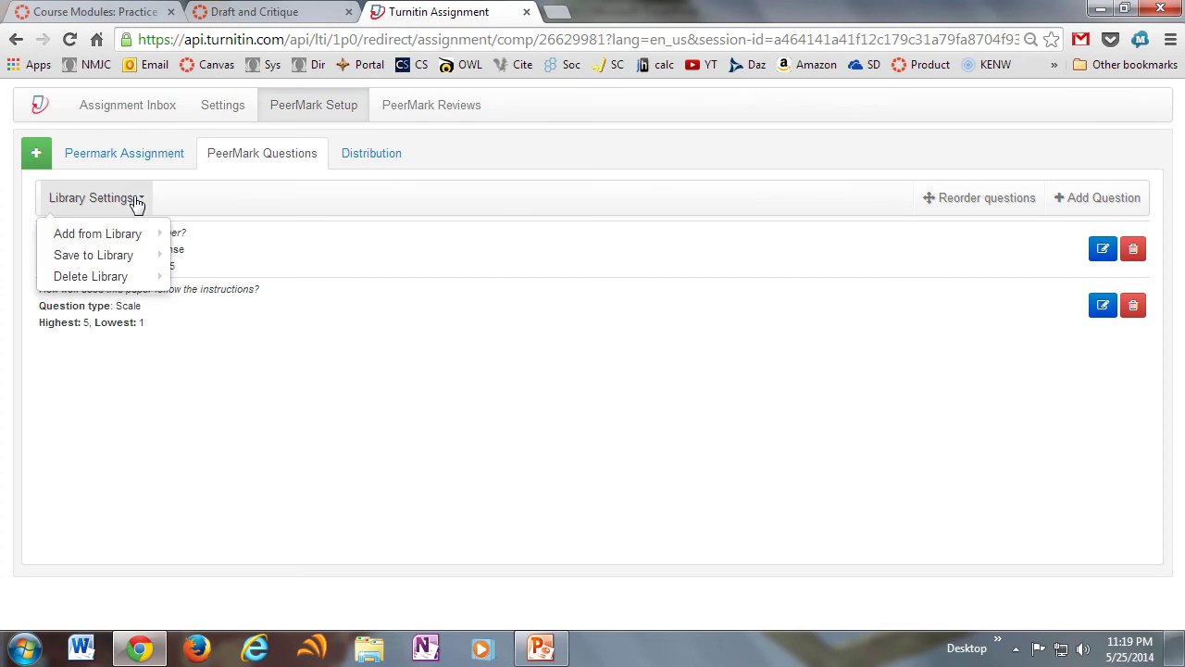
mouse_move(134, 239)
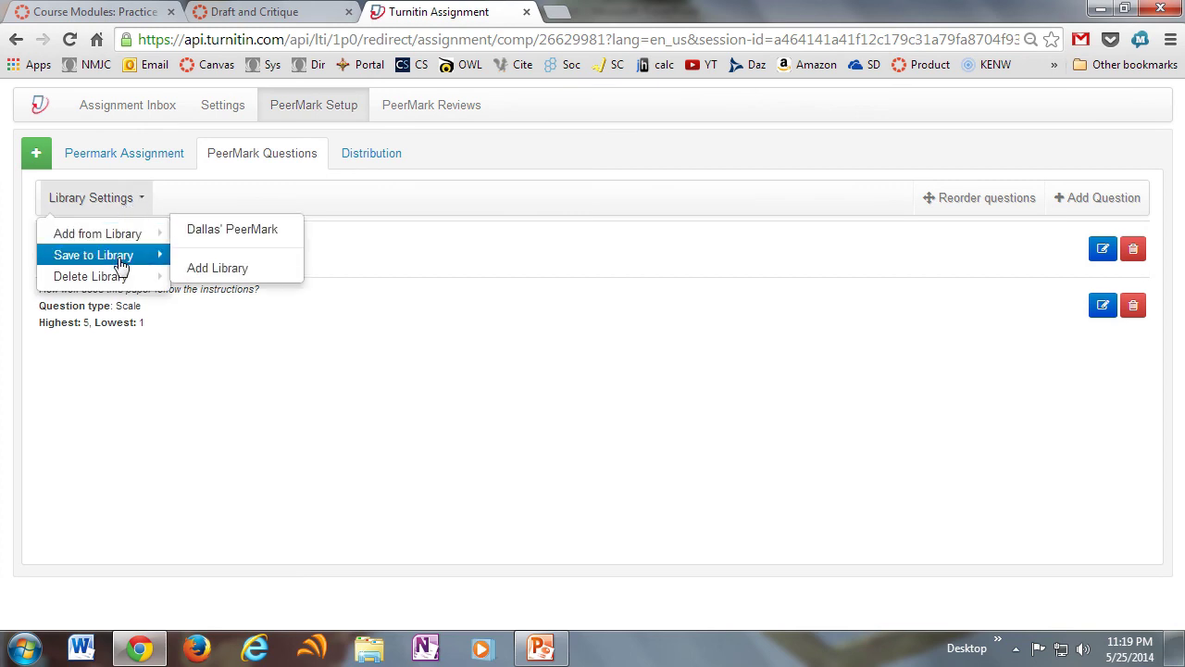
mouse_move(119, 261)
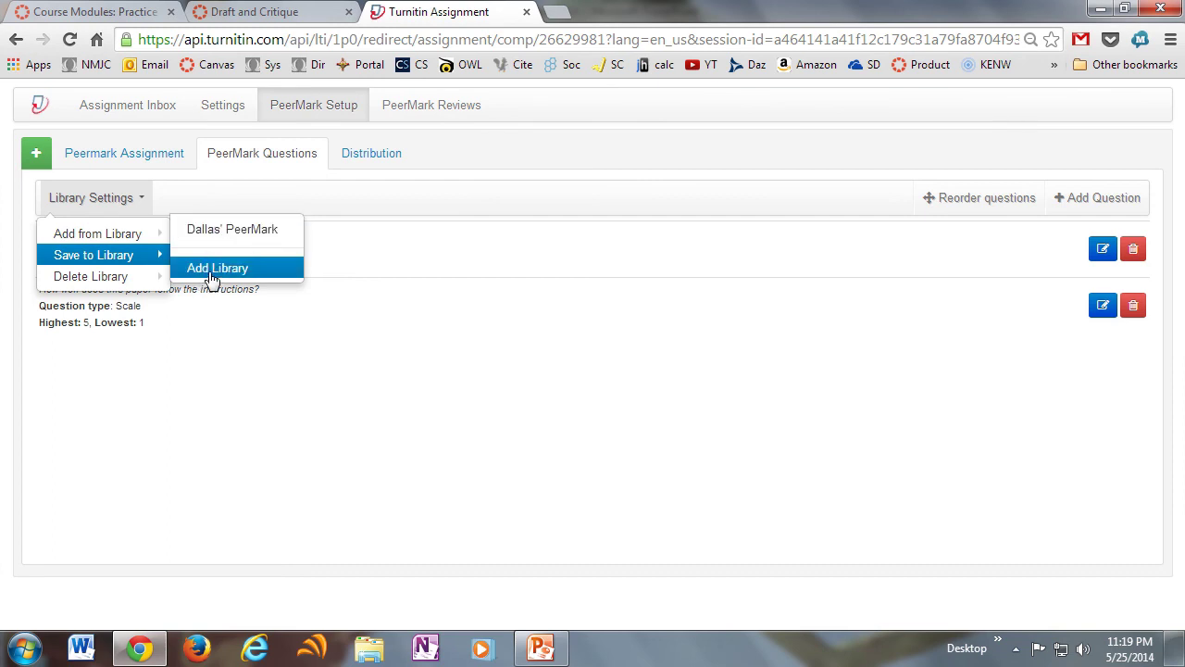
mouse_move(128, 281)
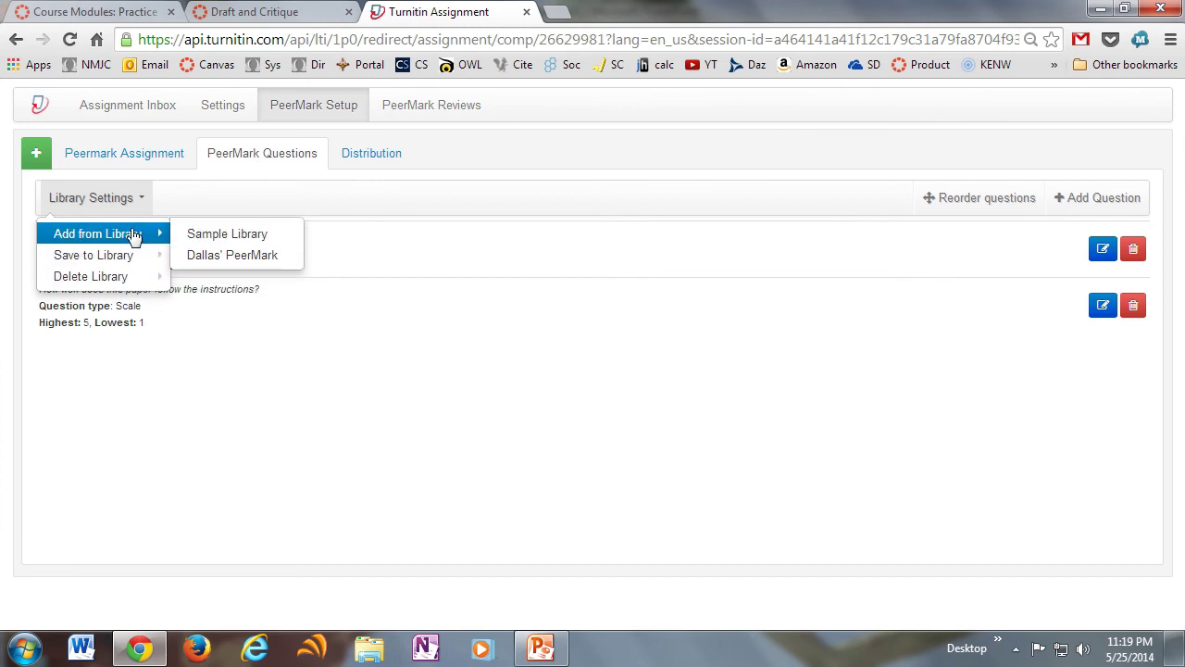
left_click(228, 236)
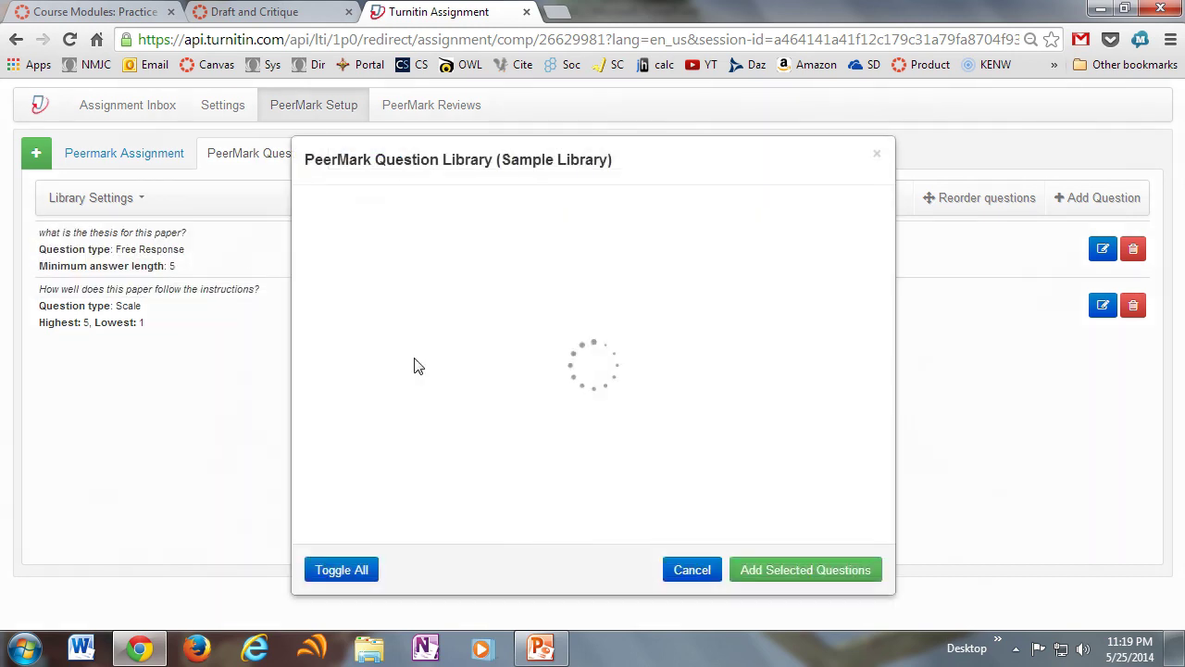
scroll(503, 384, "down", 1)
scroll(502, 384, "down", 8)
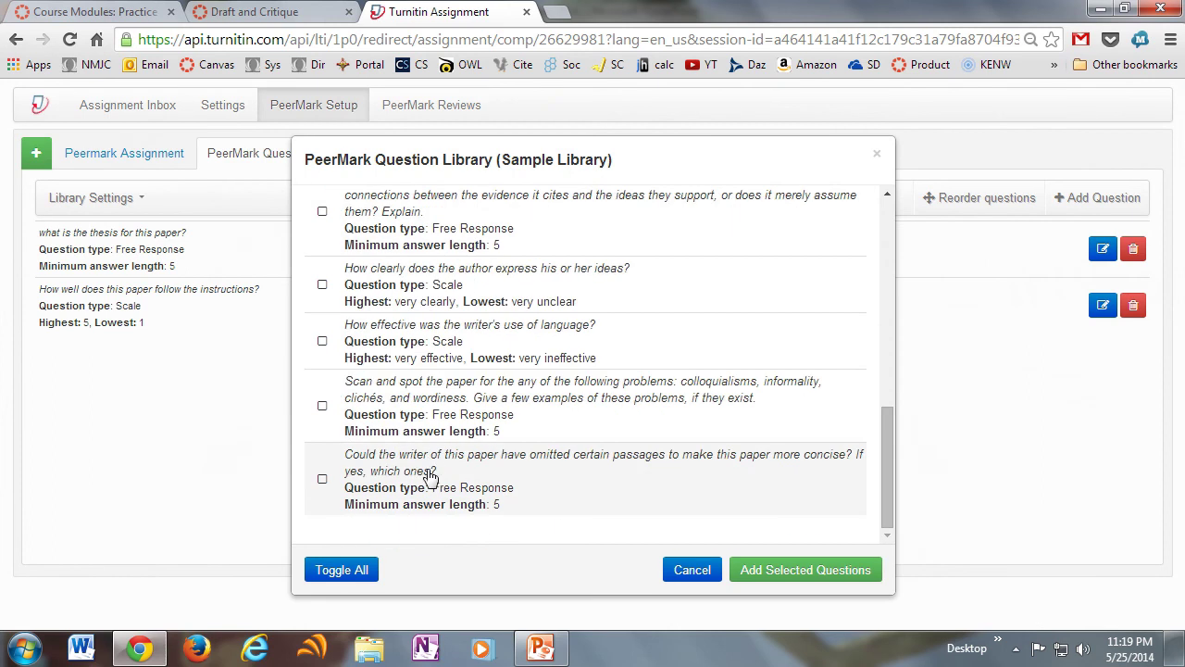
left_click(323, 482)
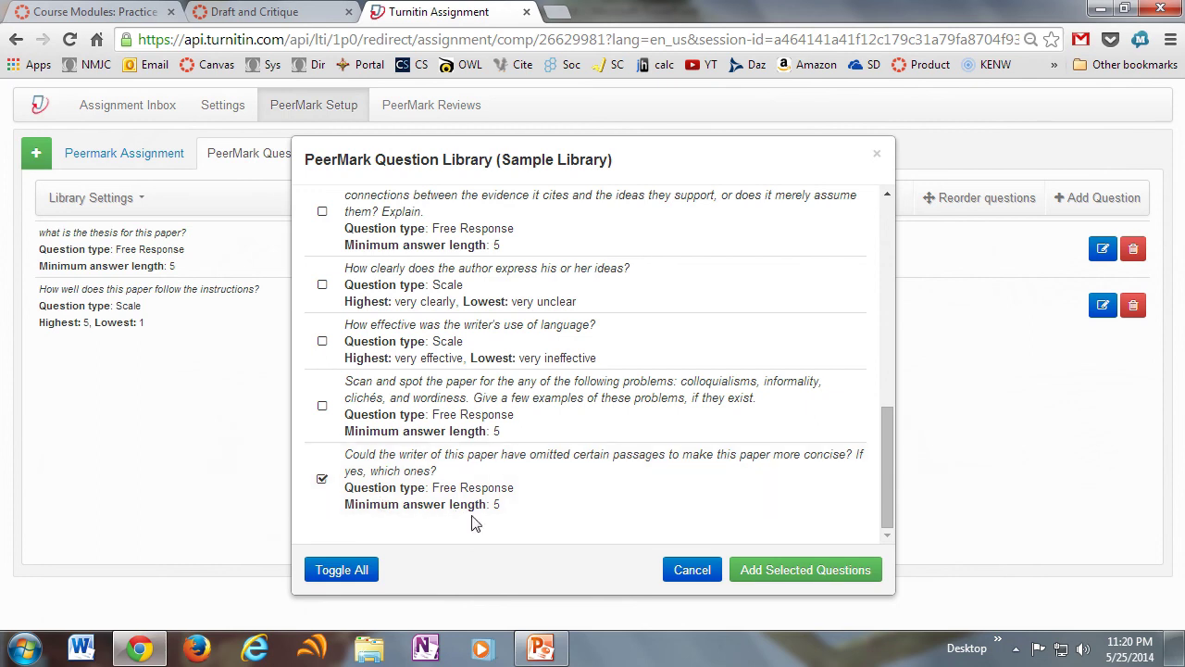
left_click(798, 574)
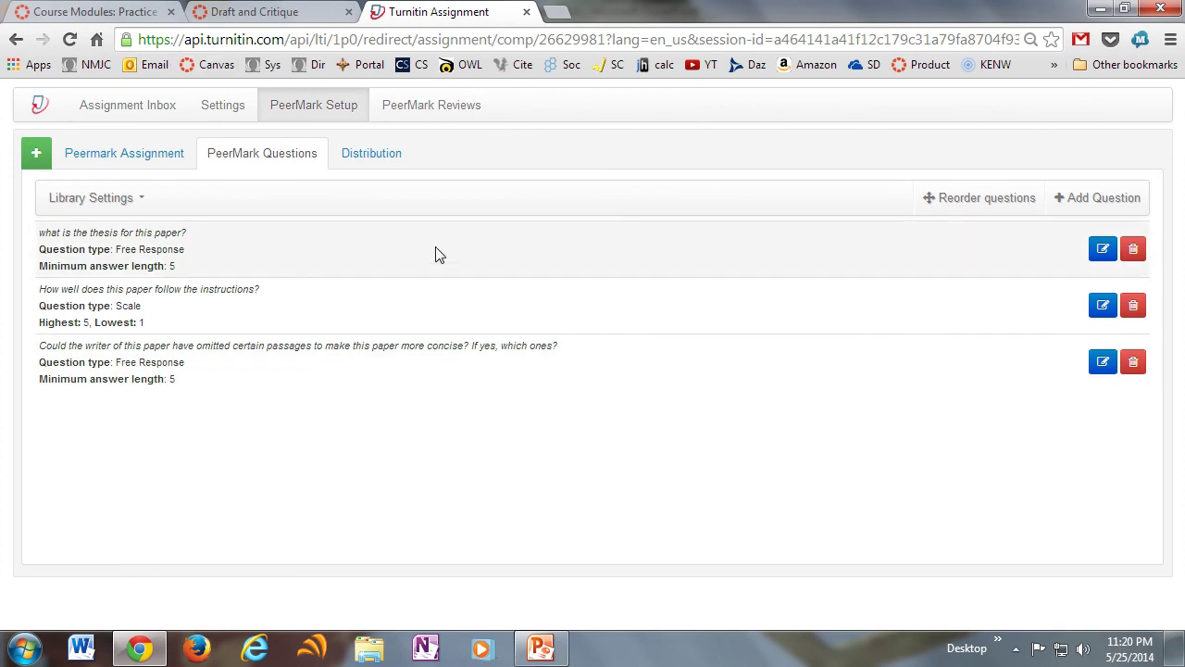
Close the Turnitin and assignment pages, and publish Draft and Critique and Final Draft in the course's Turnitin module
left_click(526, 13)
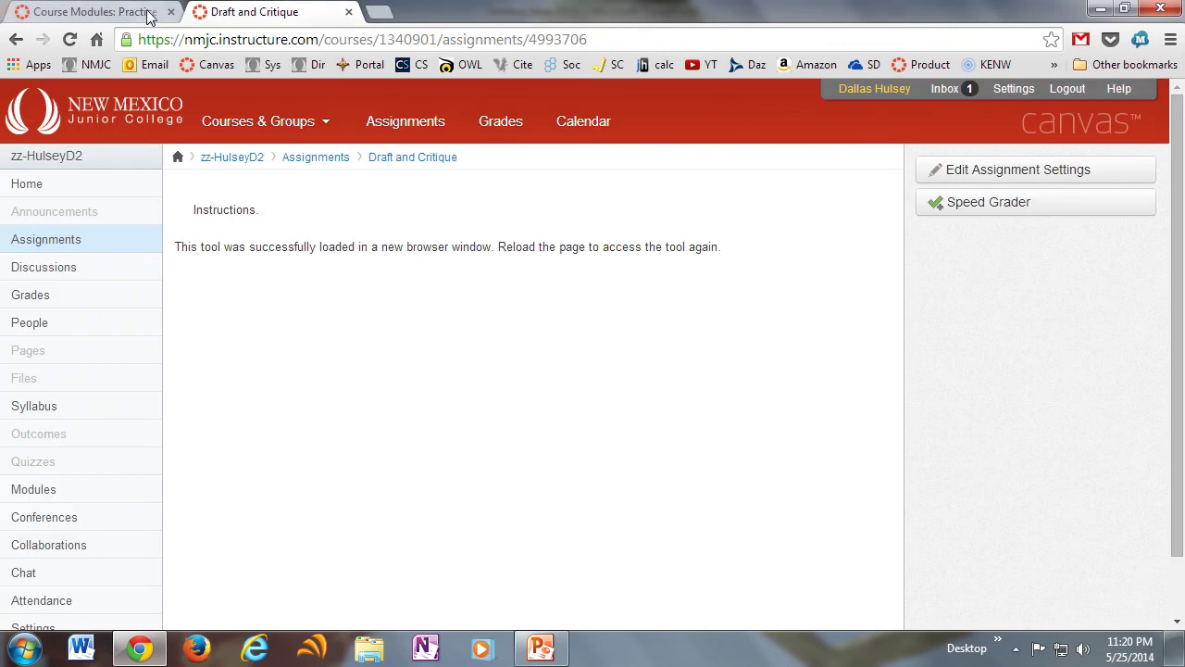
left_click(348, 12)
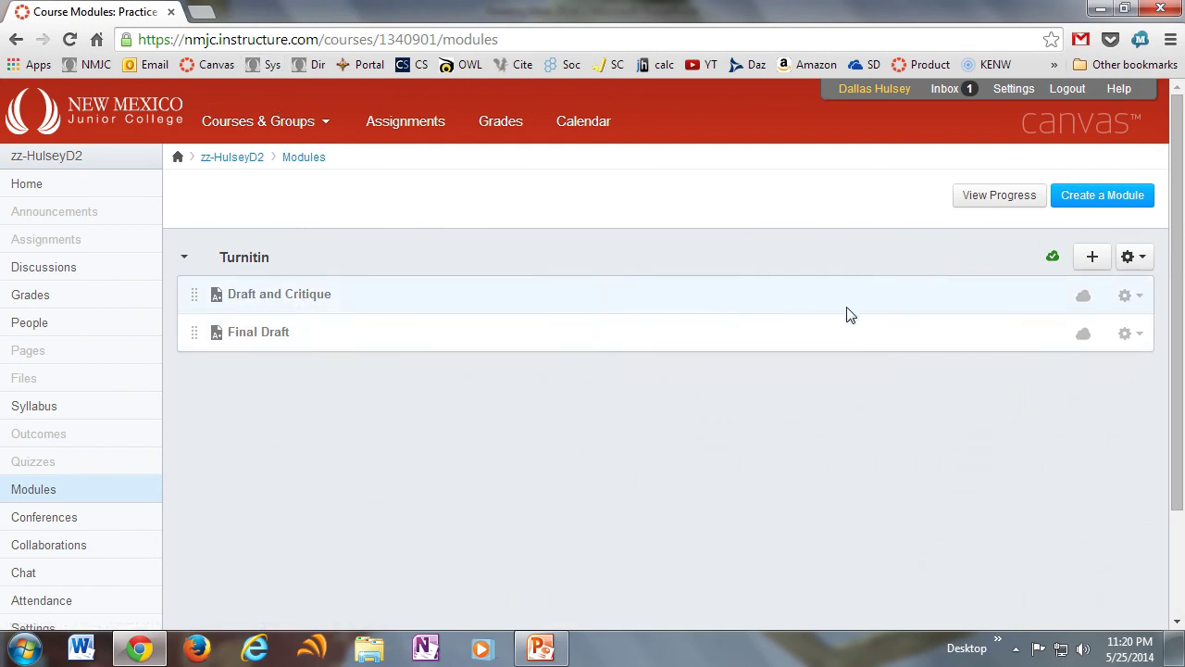
left_click(1083, 296)
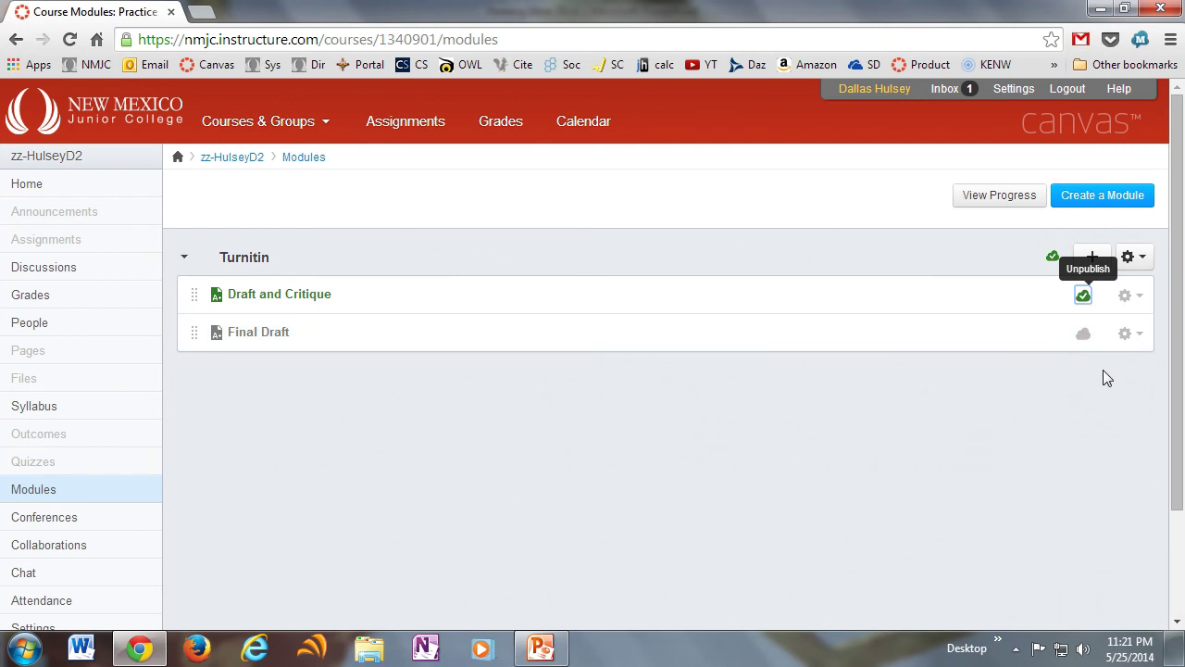
left_click(1083, 335)
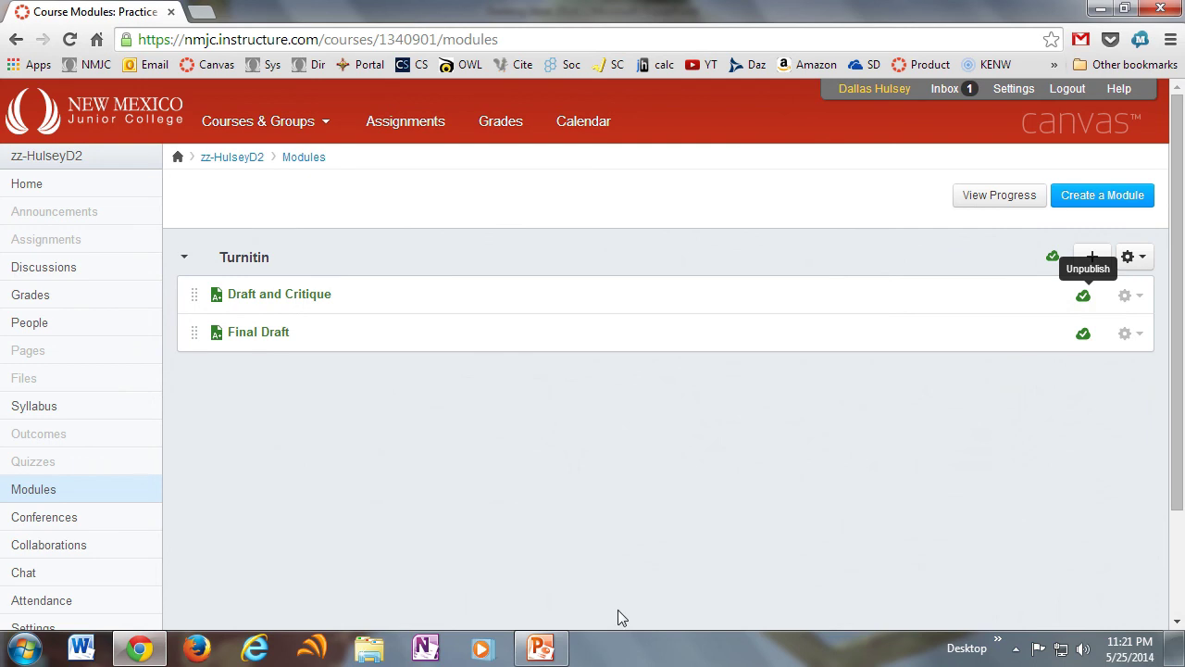
left_click(1015, 649)
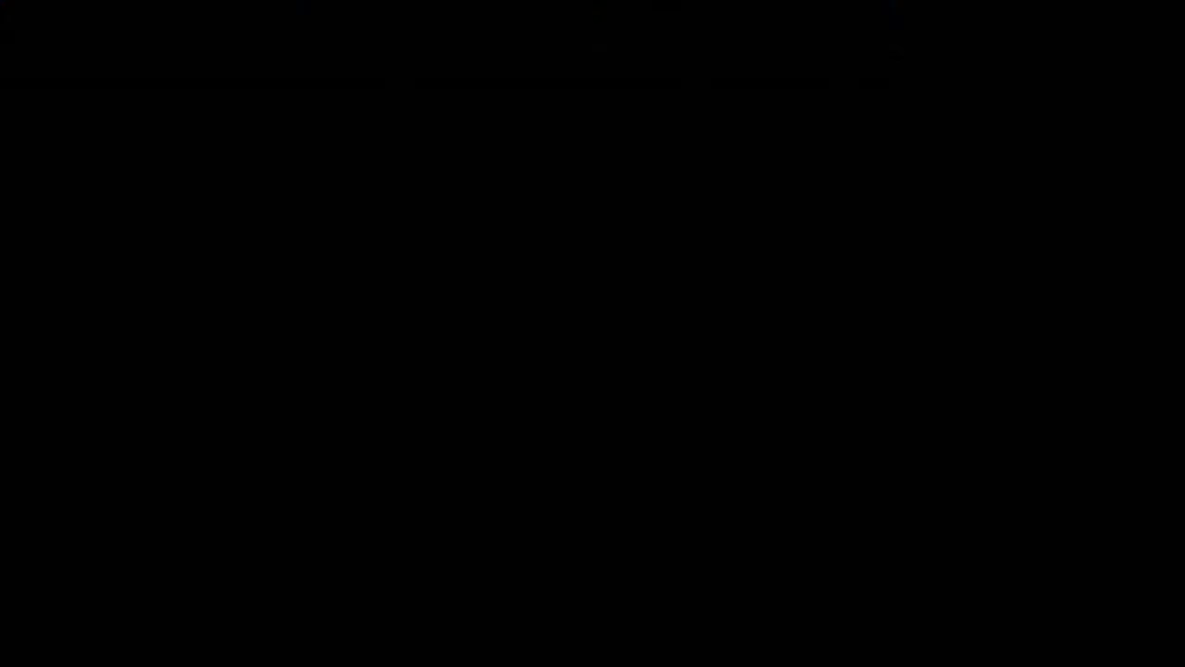